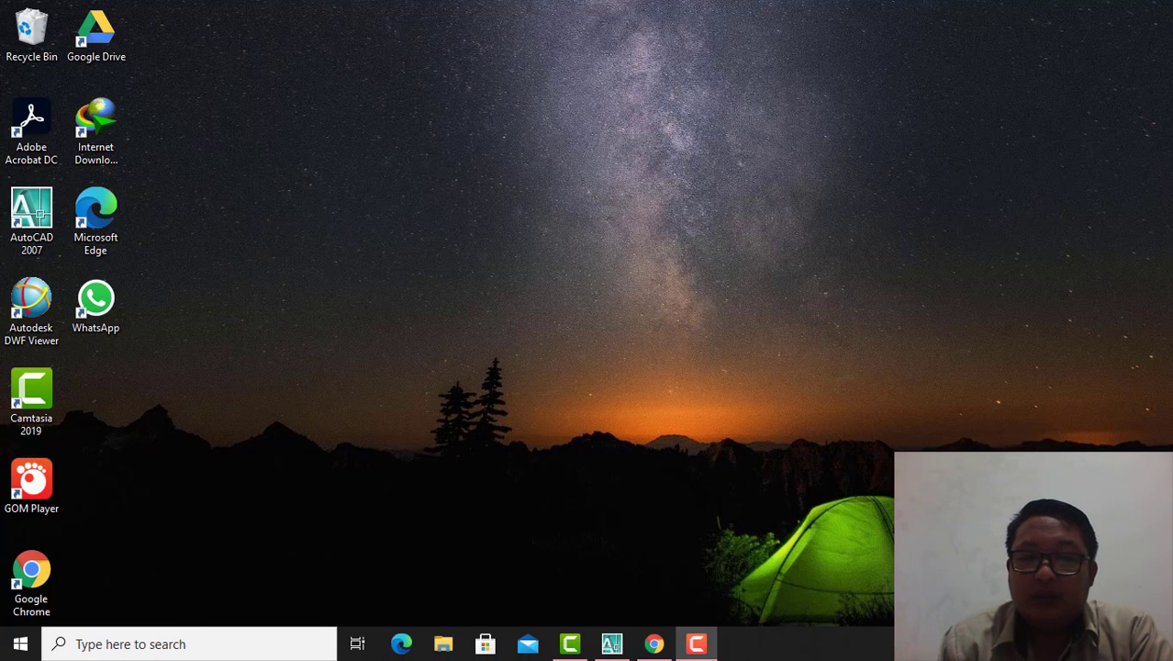
- Switch to AutoCAD 2007 and set the empty drawing to the top view
left_click(611, 644)
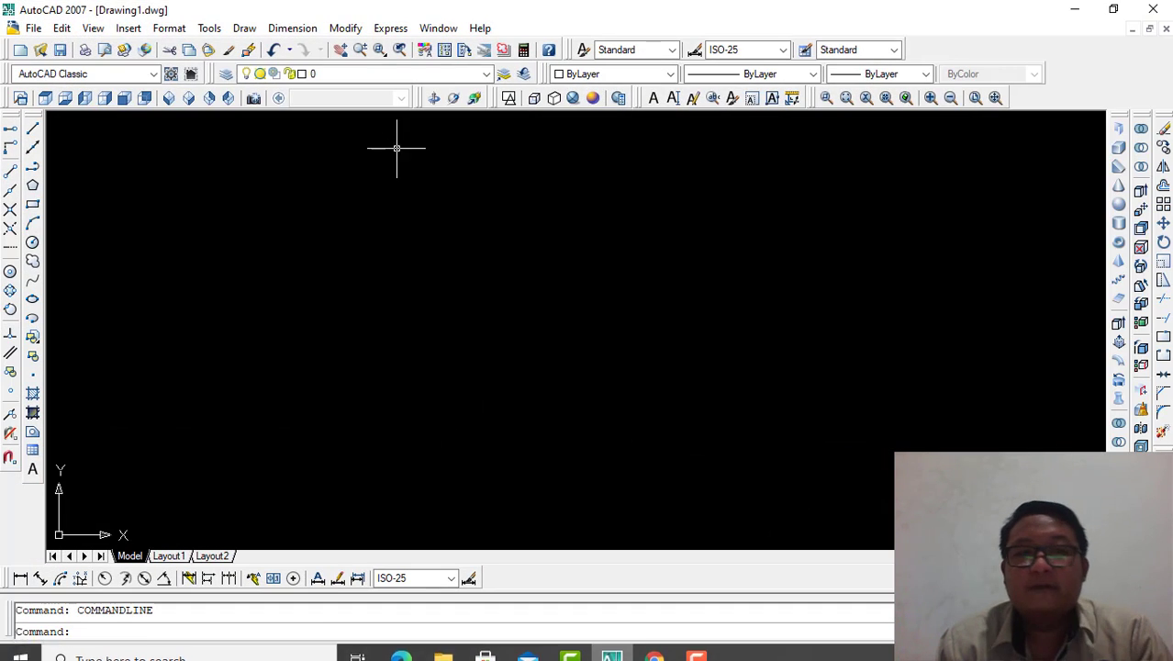
left_click(44, 99)
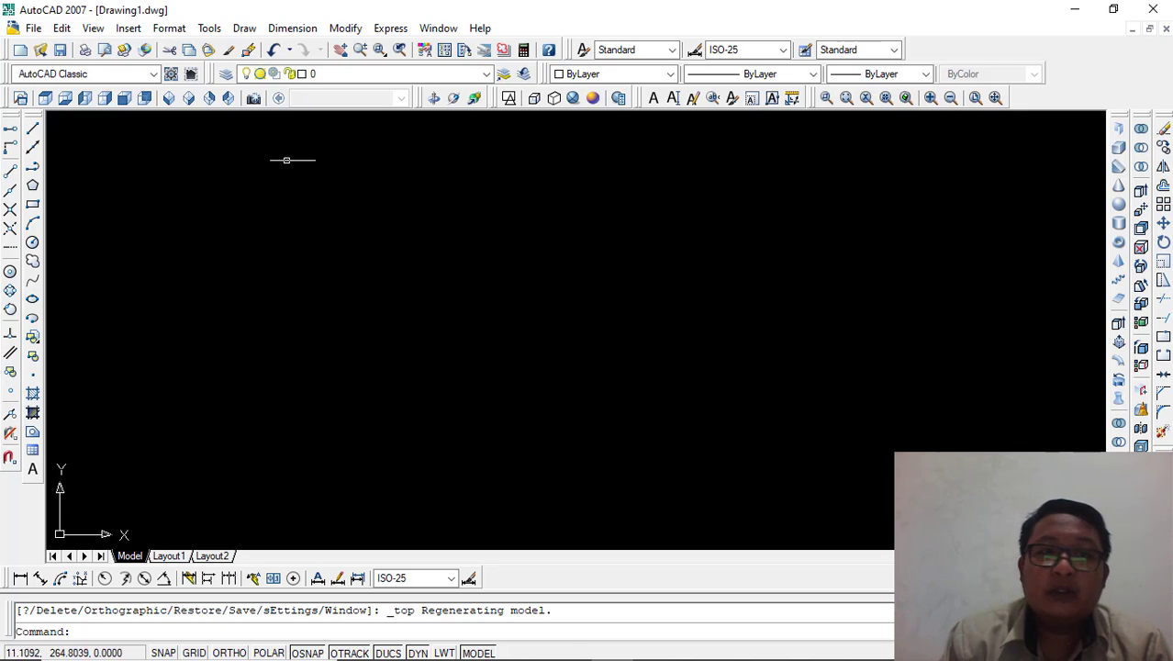
left_click(246, 29)
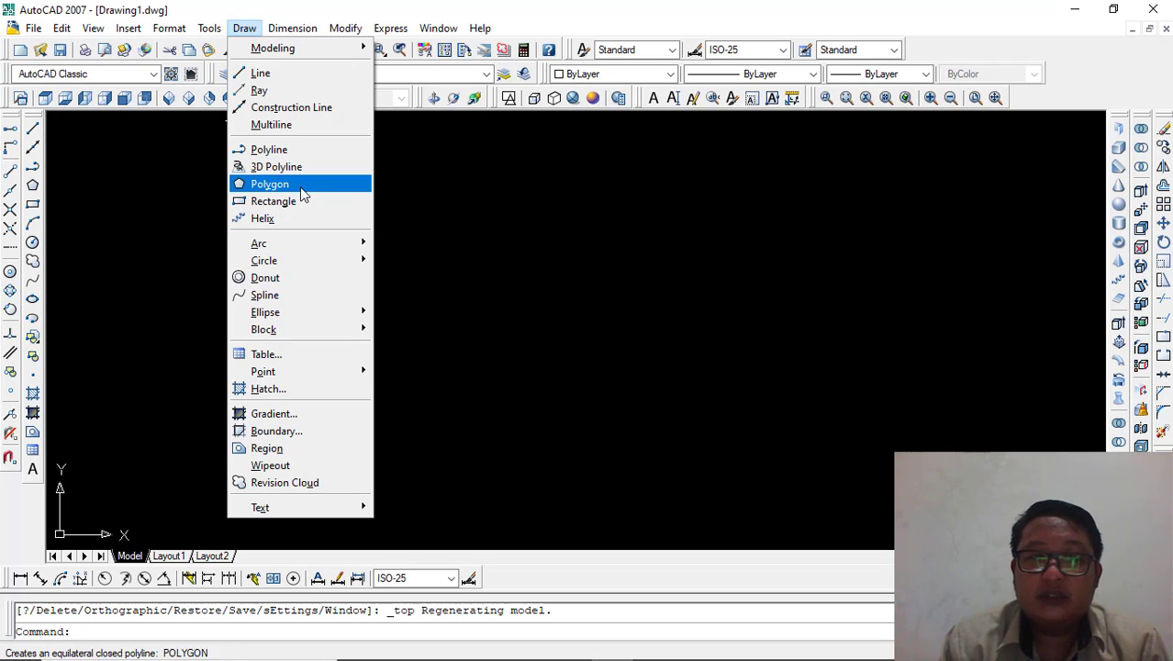
left_click(429, 209)
double_click(430, 208)
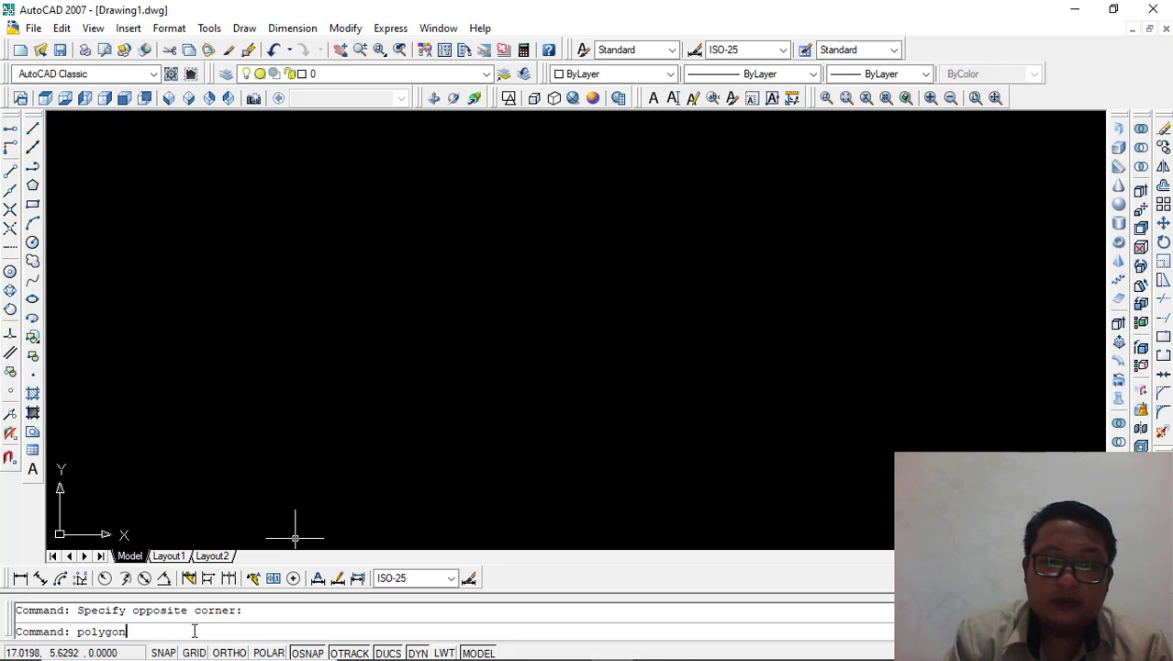
key("Return")
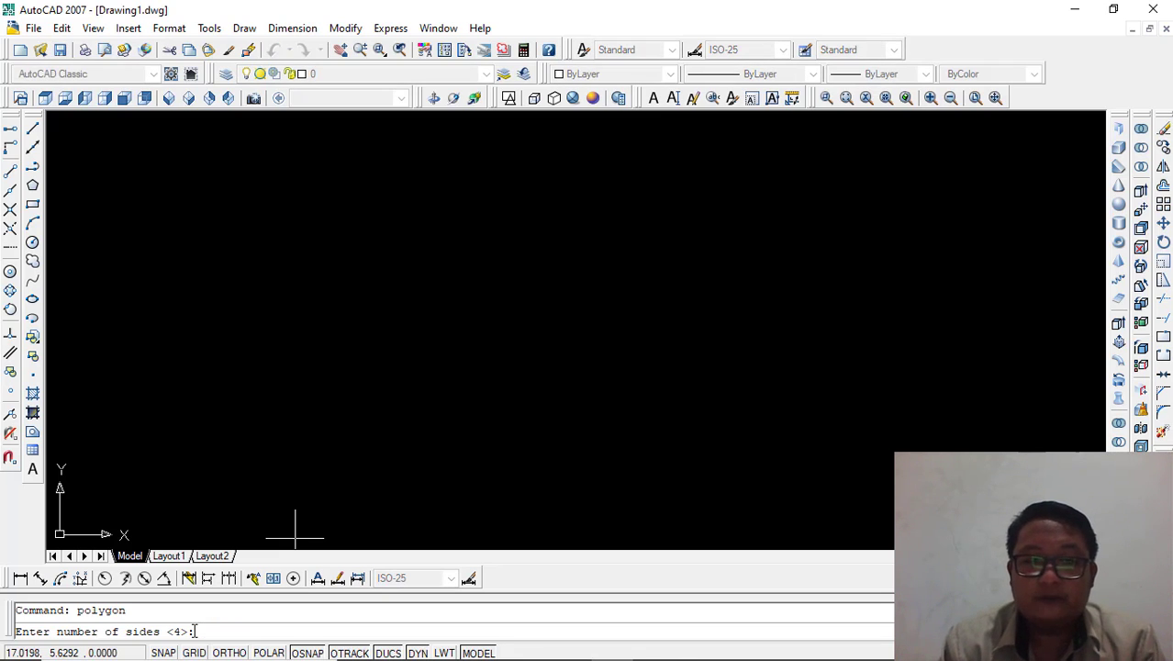
key("Escape")
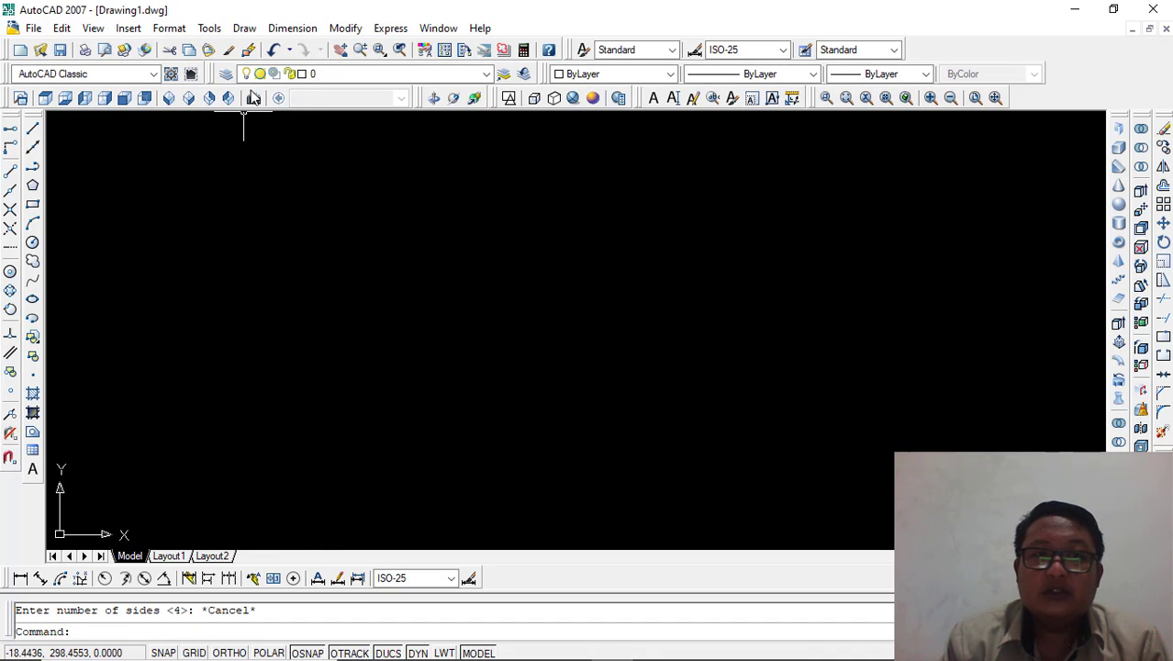
left_click(244, 28)
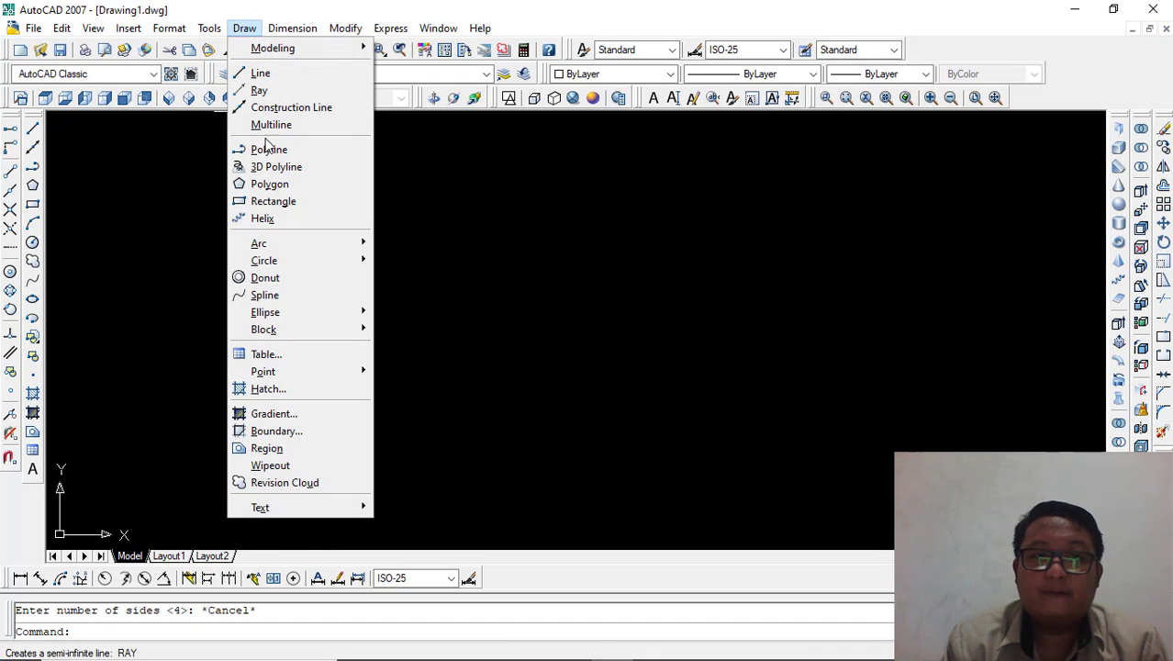
left_click(270, 184)
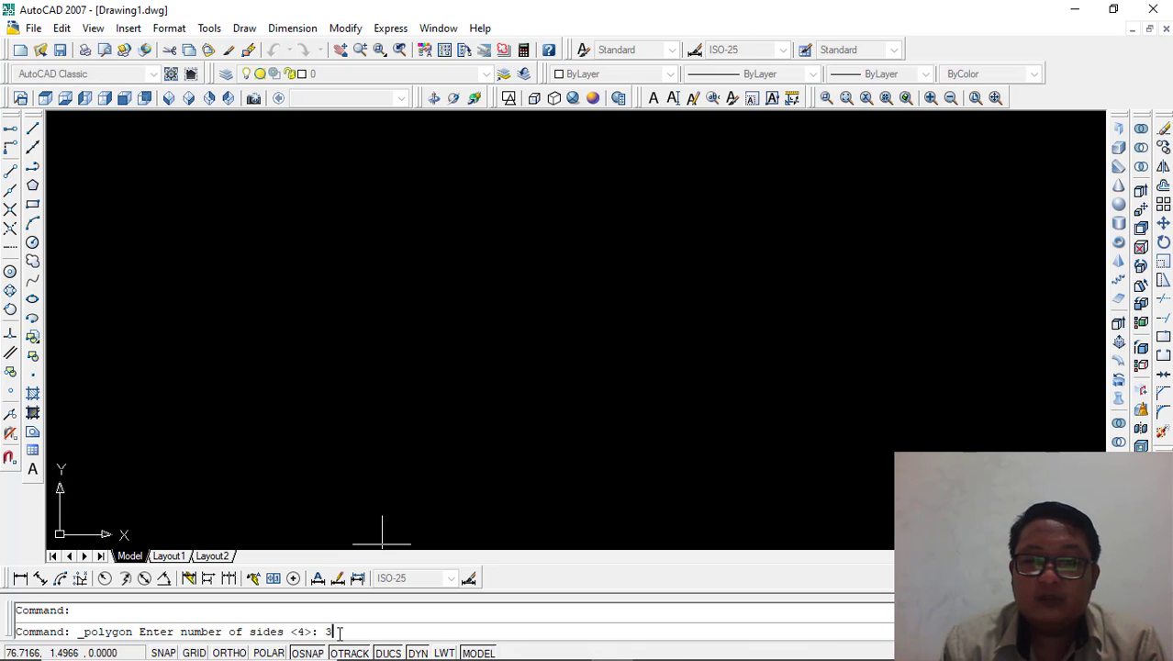
key("Return")
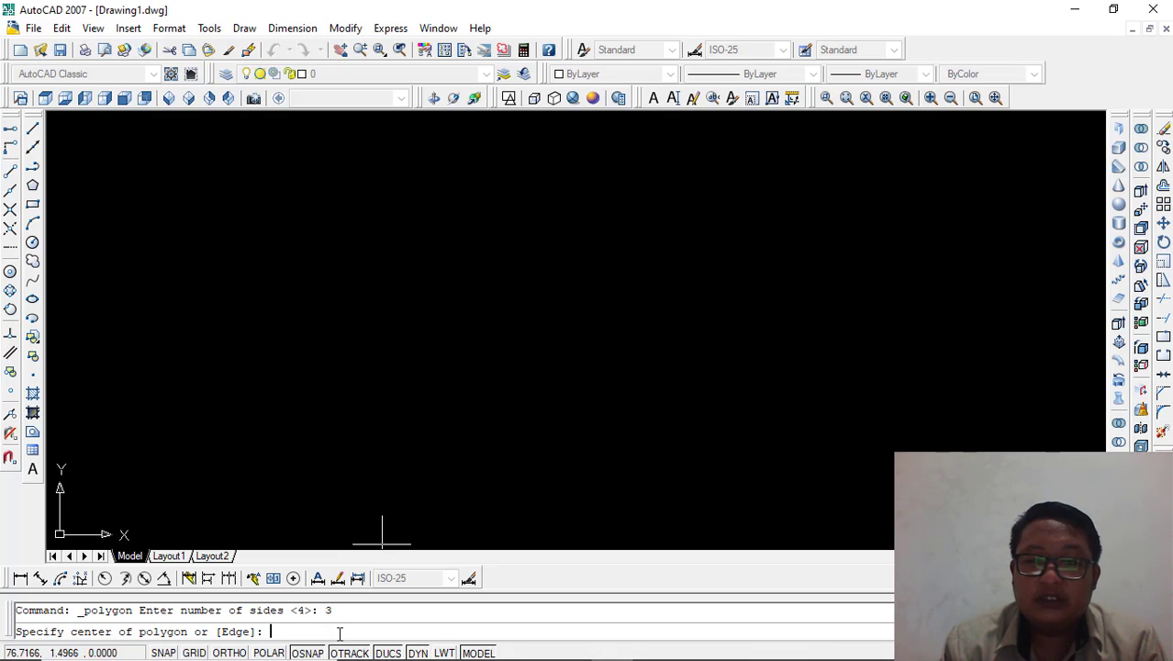
left_click(490, 289)
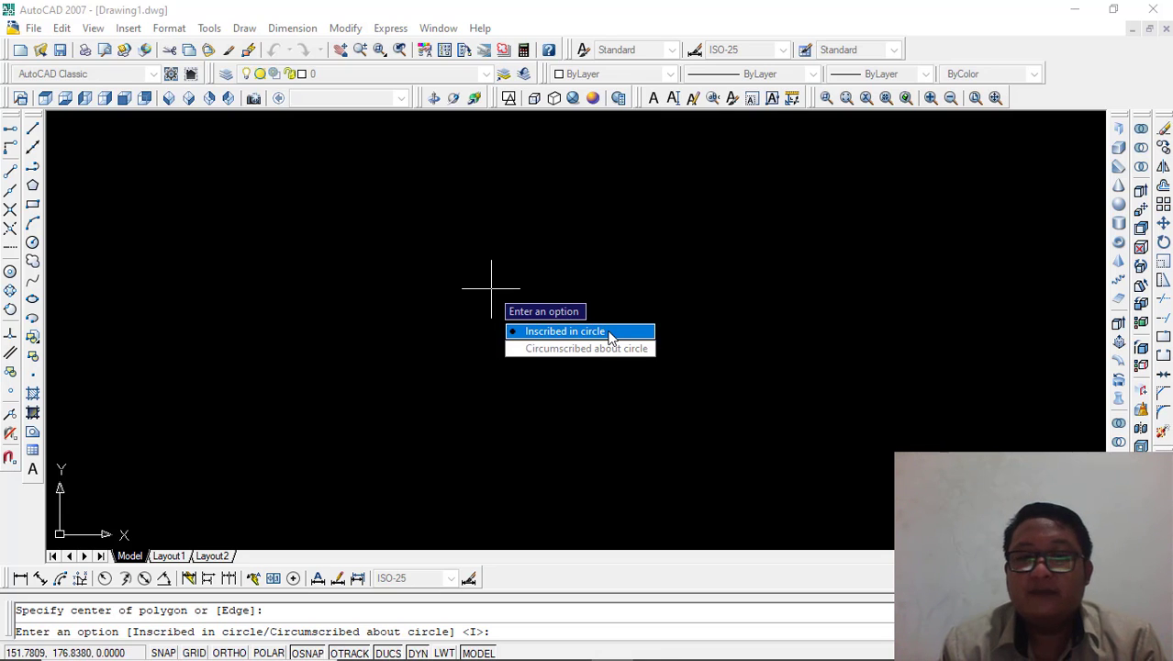
key("Escape")
- Draw a circle with a diameter of 20 in the empty upper-middle area of the drawing
type("c")
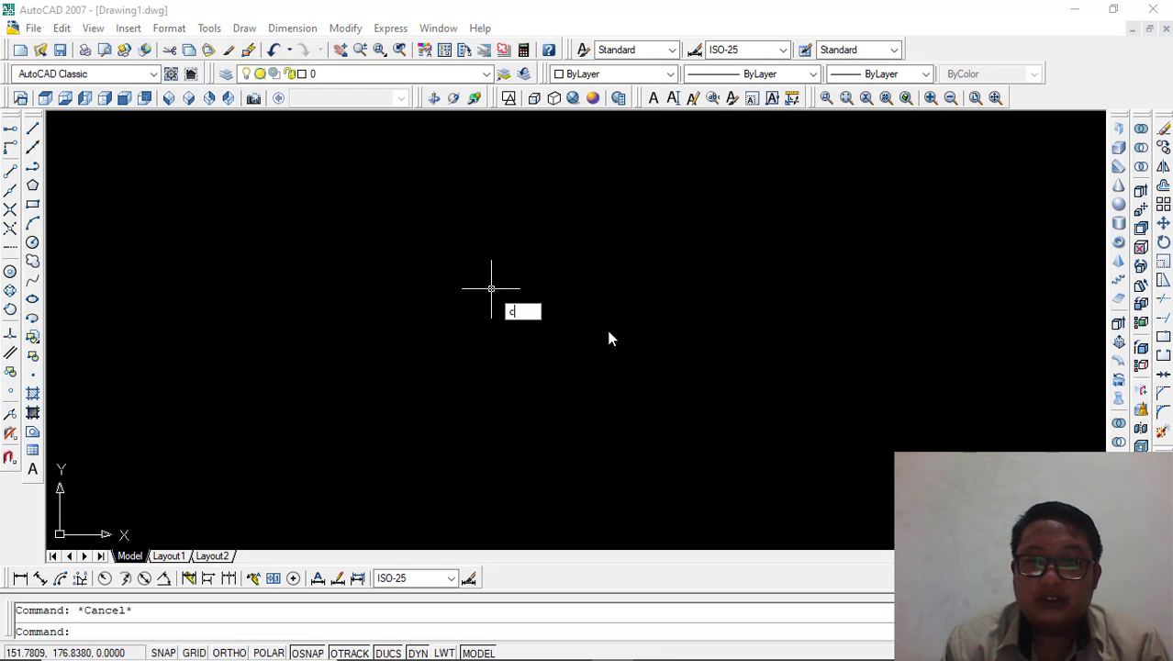
key("BackSpace")
left_click(491, 290)
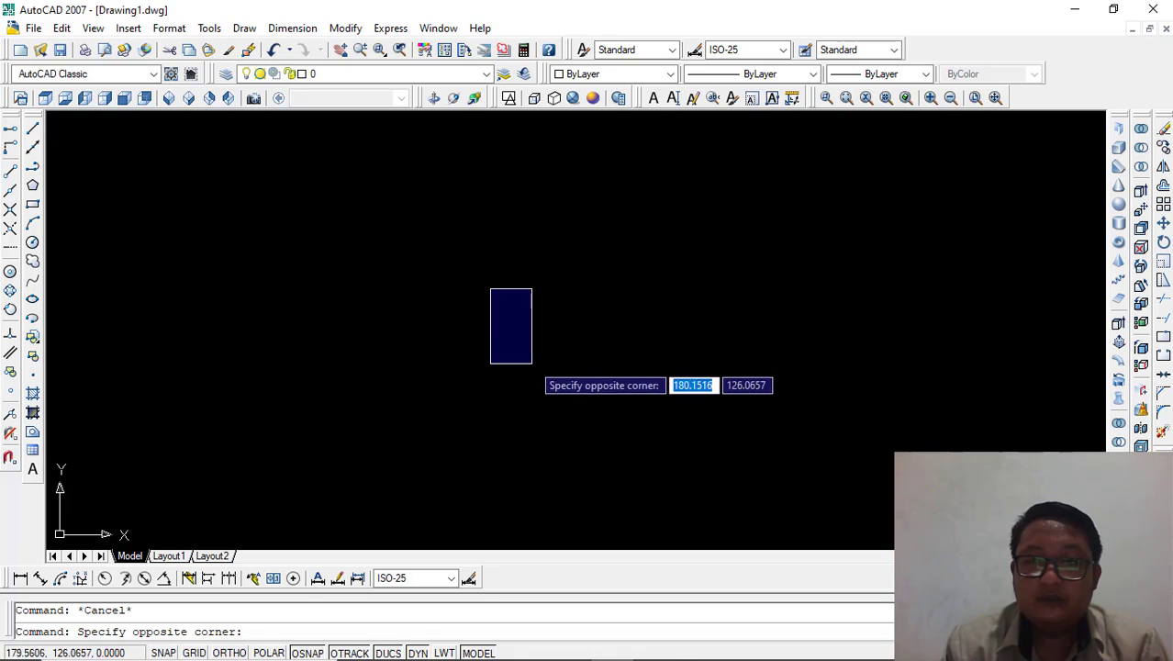
left_click(487, 309)
type("c")
key("Return")
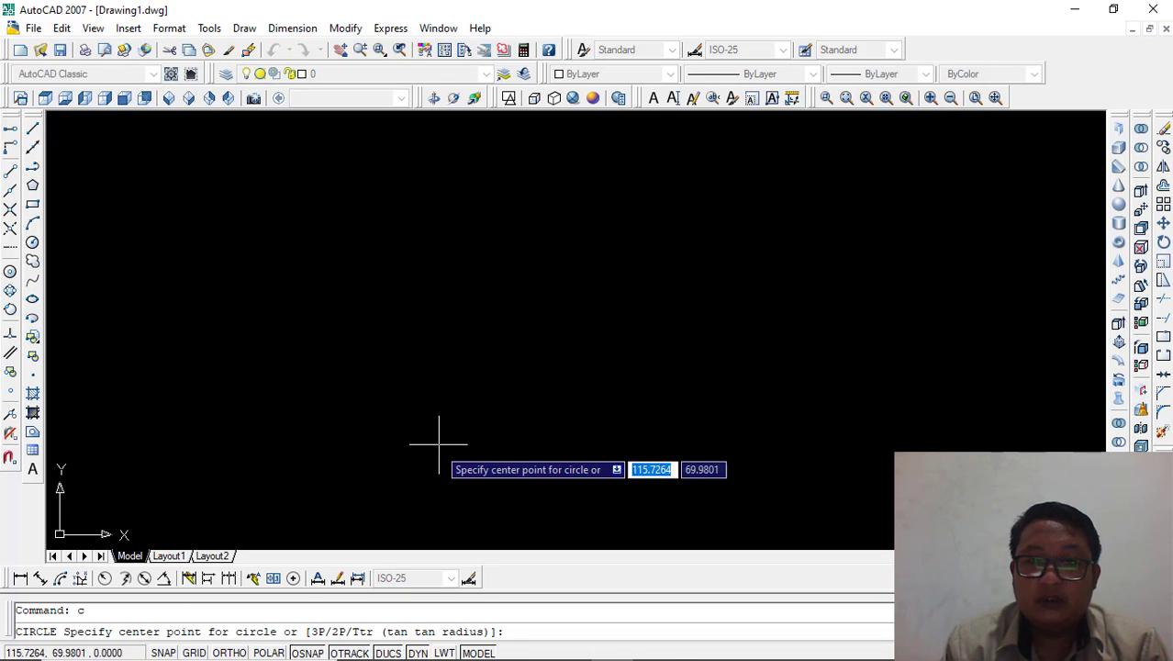
left_click(468, 243)
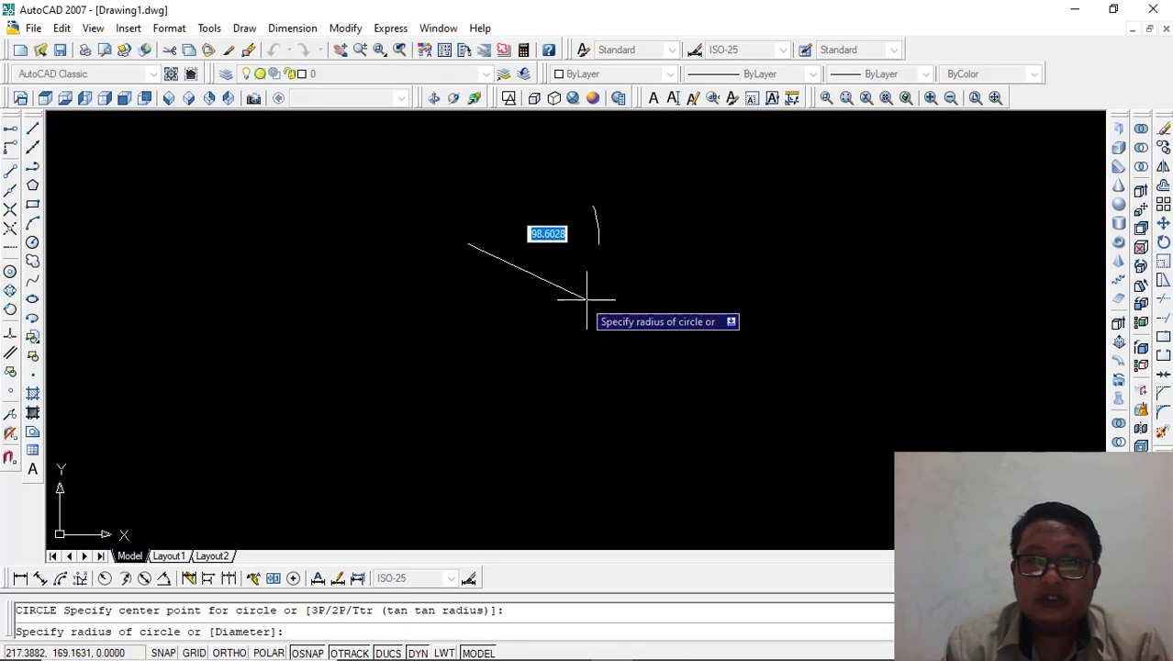
type("d")
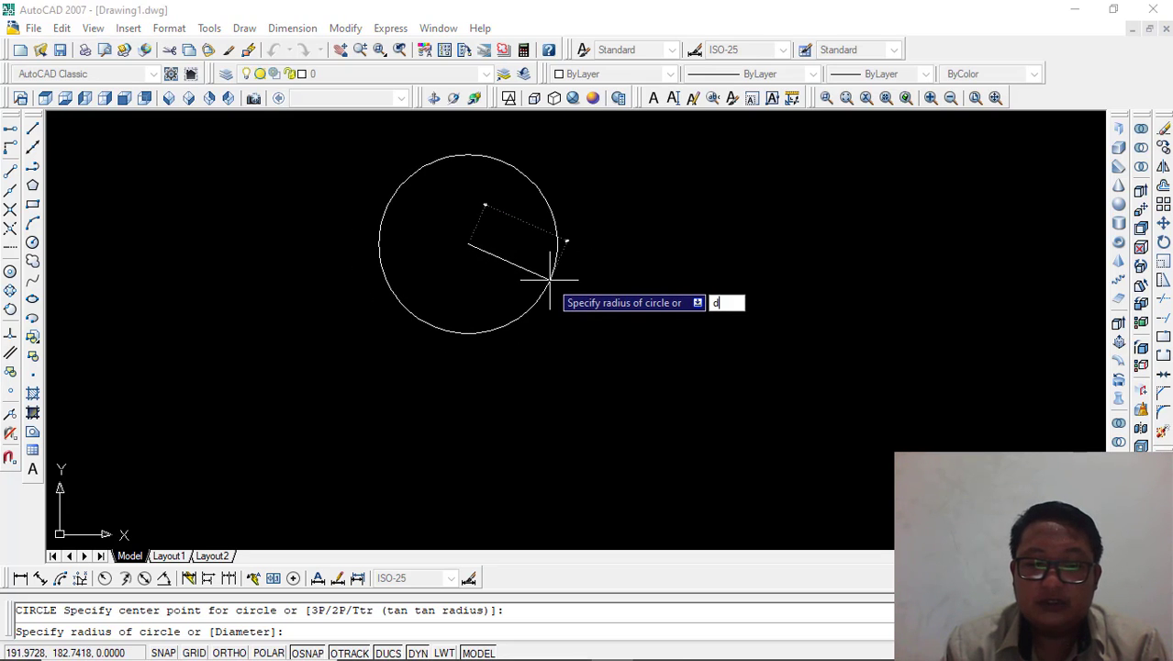
key("Return")
type("20")
key("Return")
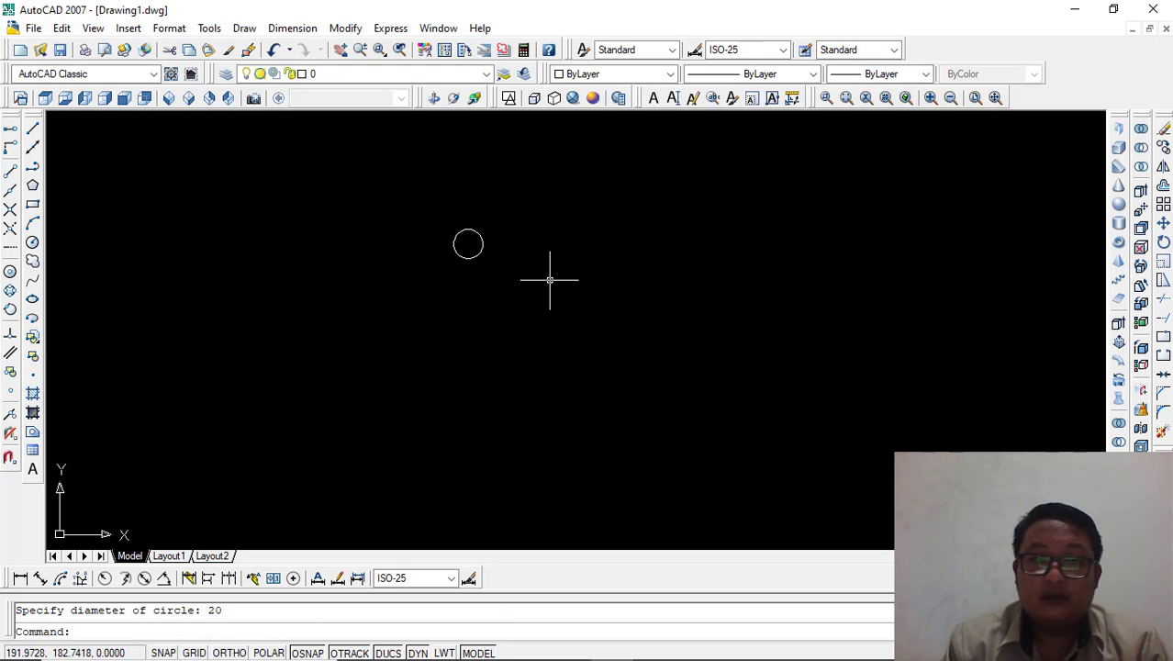
- Draw a 3-sided polygon centred on the circle, inscribed in it with a radius of 10 and one vertex pointing straight up
scroll(496, 227, "up", 2)
scroll(497, 227, "up", 3)
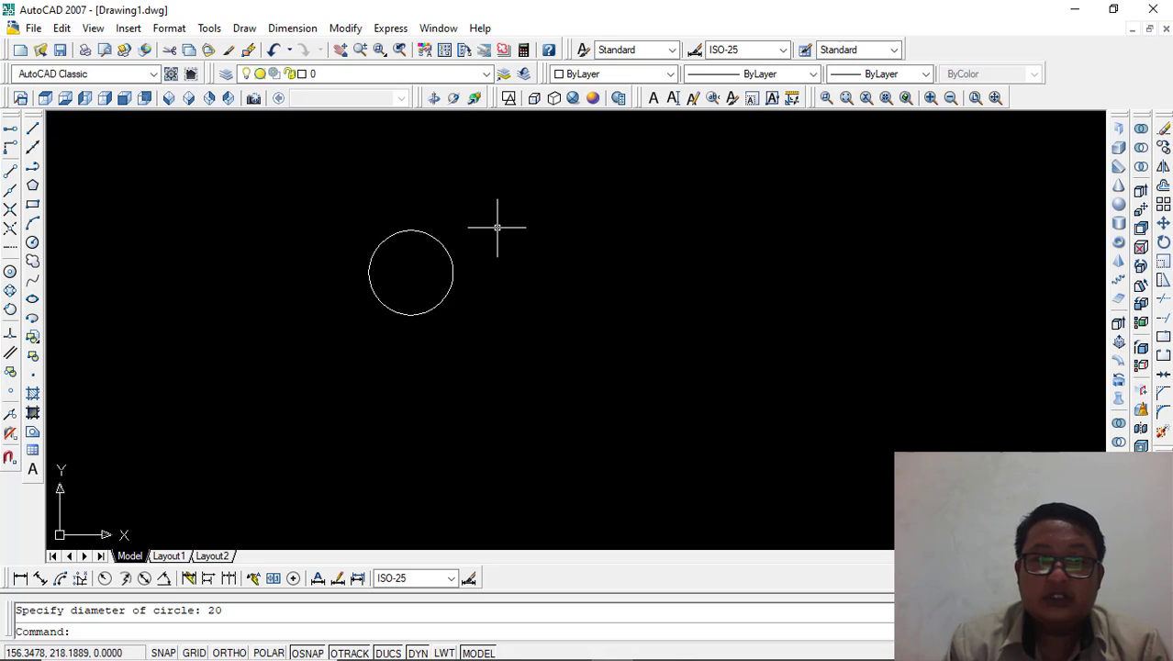
left_click(244, 27)
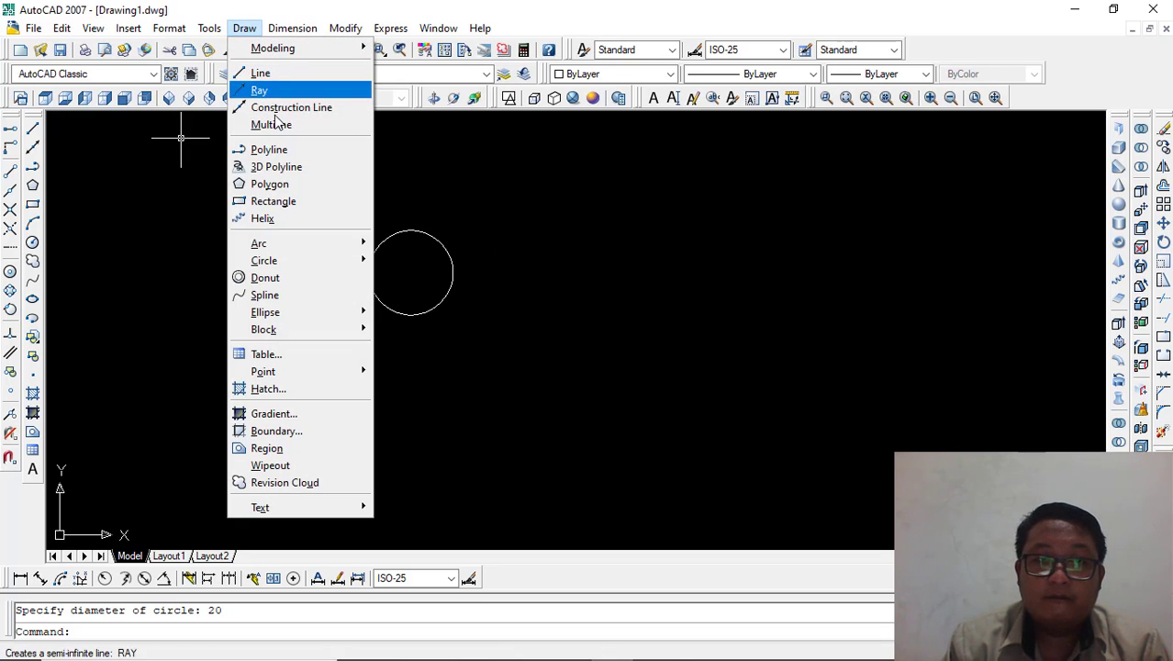
left_click(280, 187)
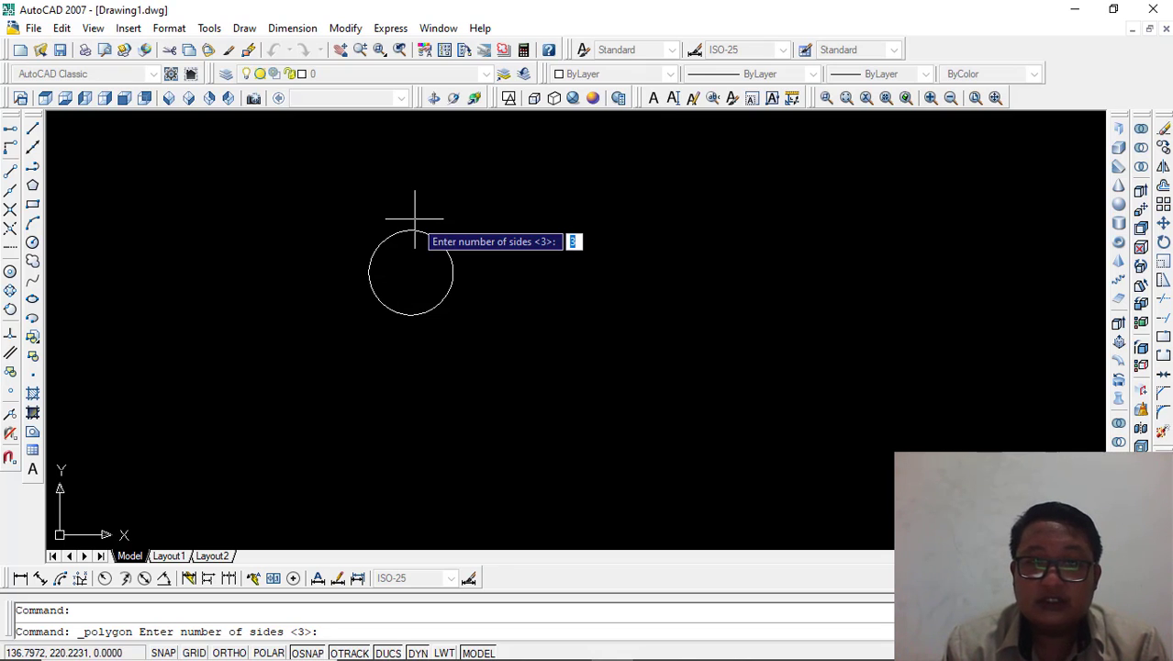
key("Return")
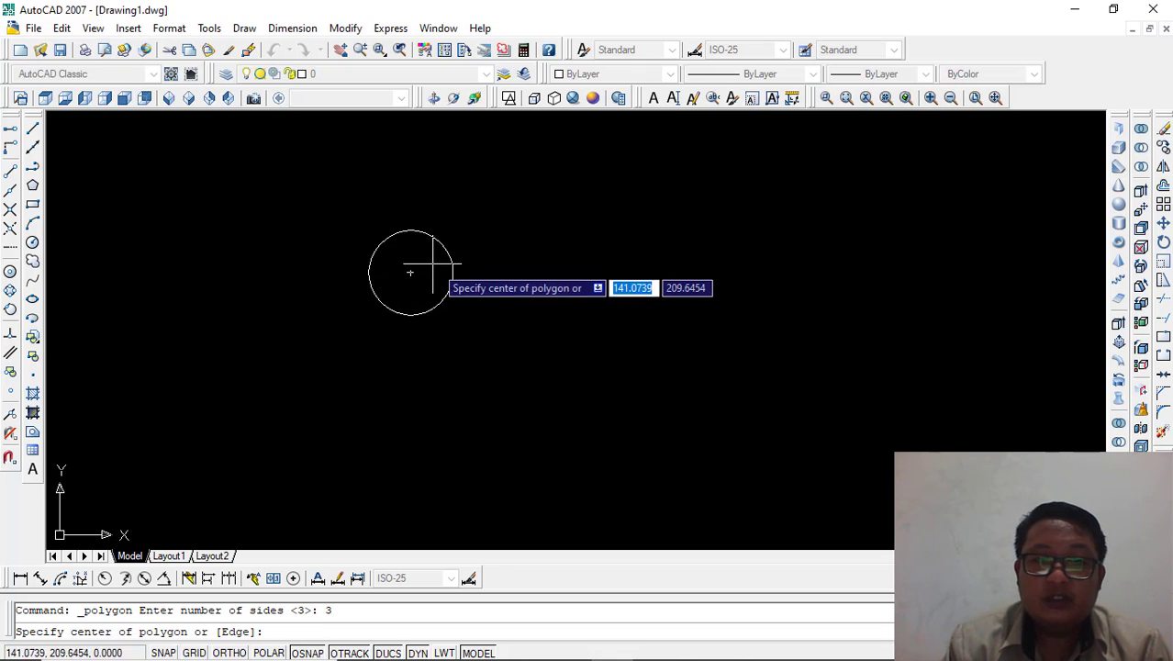
left_click(410, 272)
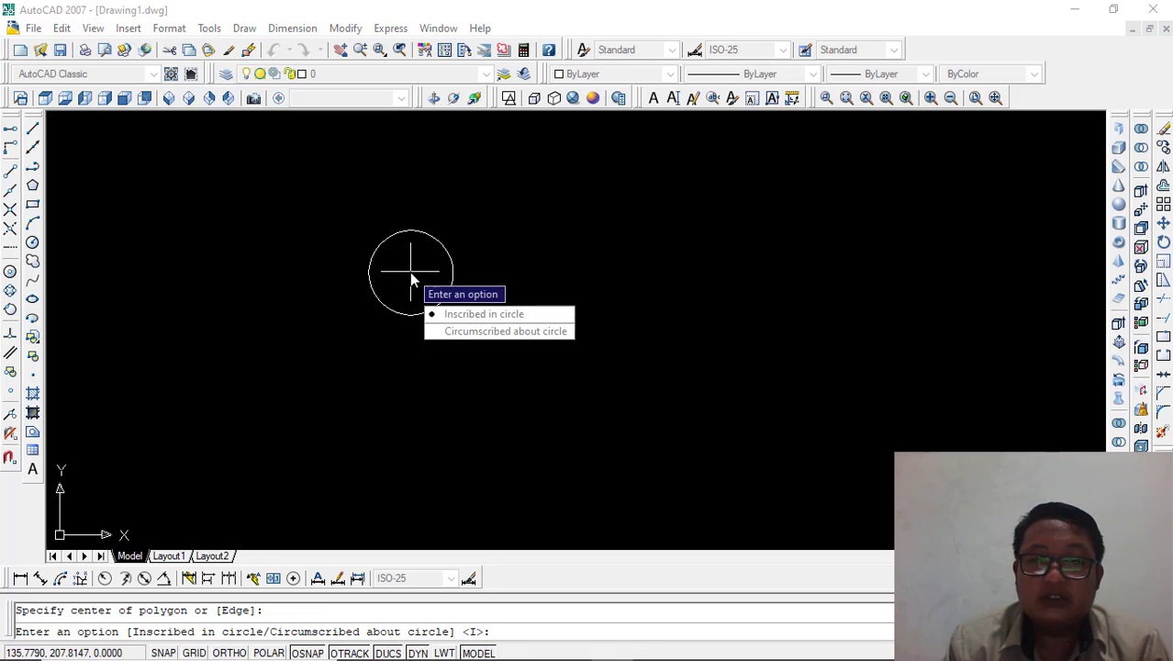
left_click(477, 316)
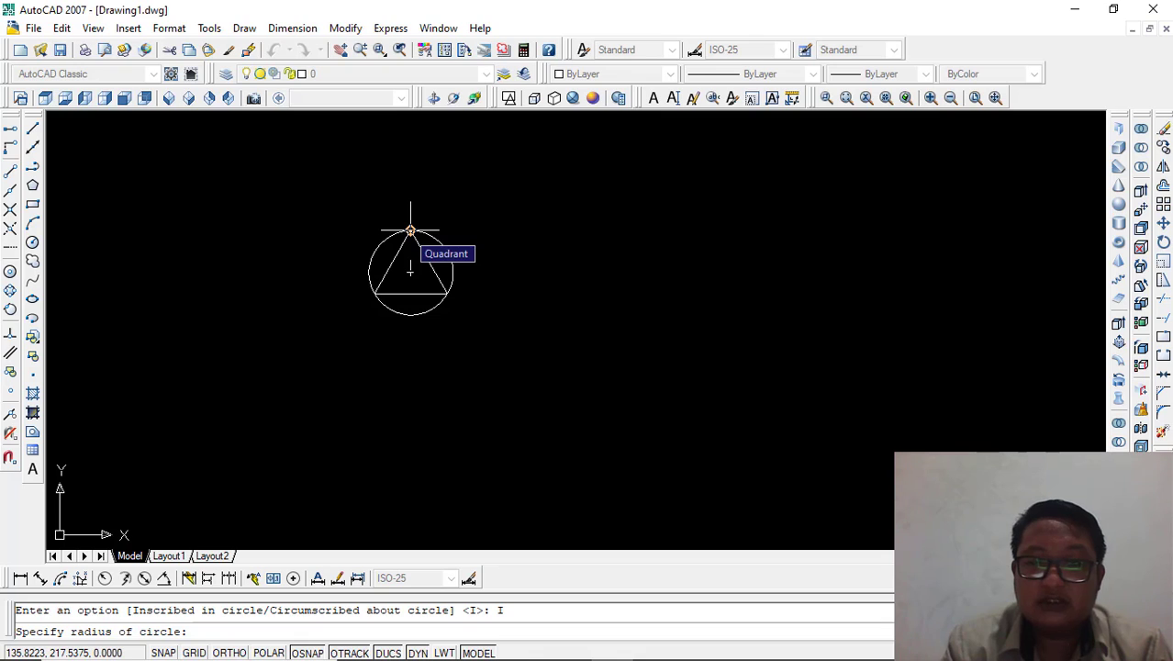
type("10")
key("Return")
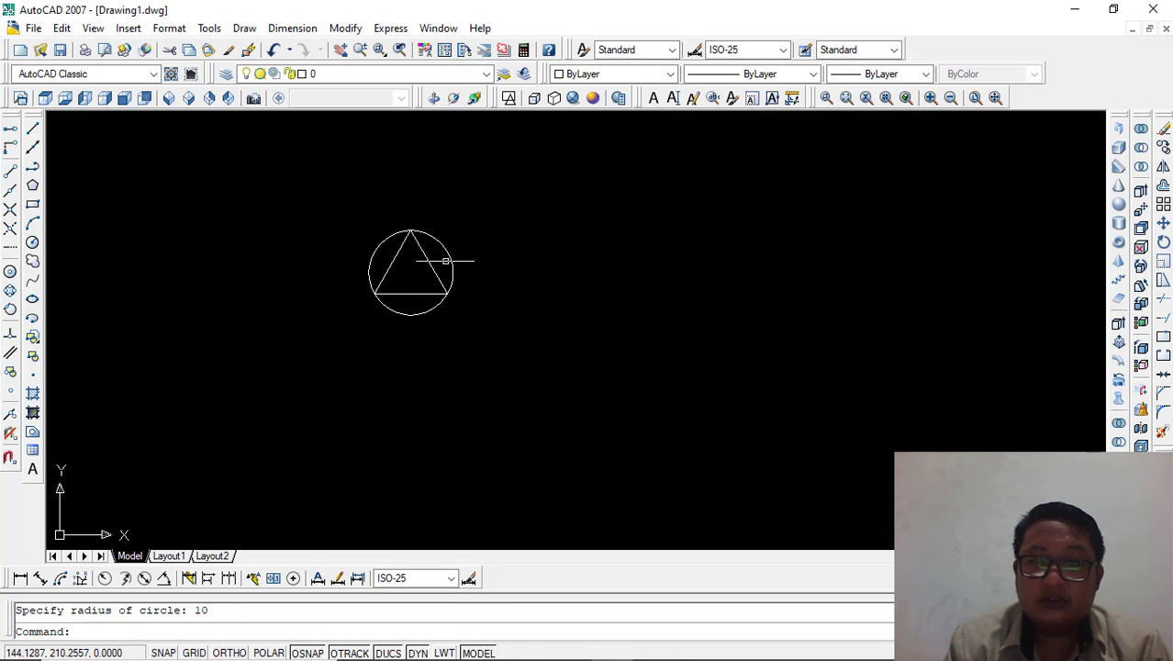
- Copy only the circle about 44.5 units to the right, using its right quadrant as the base point
left_click(449, 260)
type("co")
key("Return")
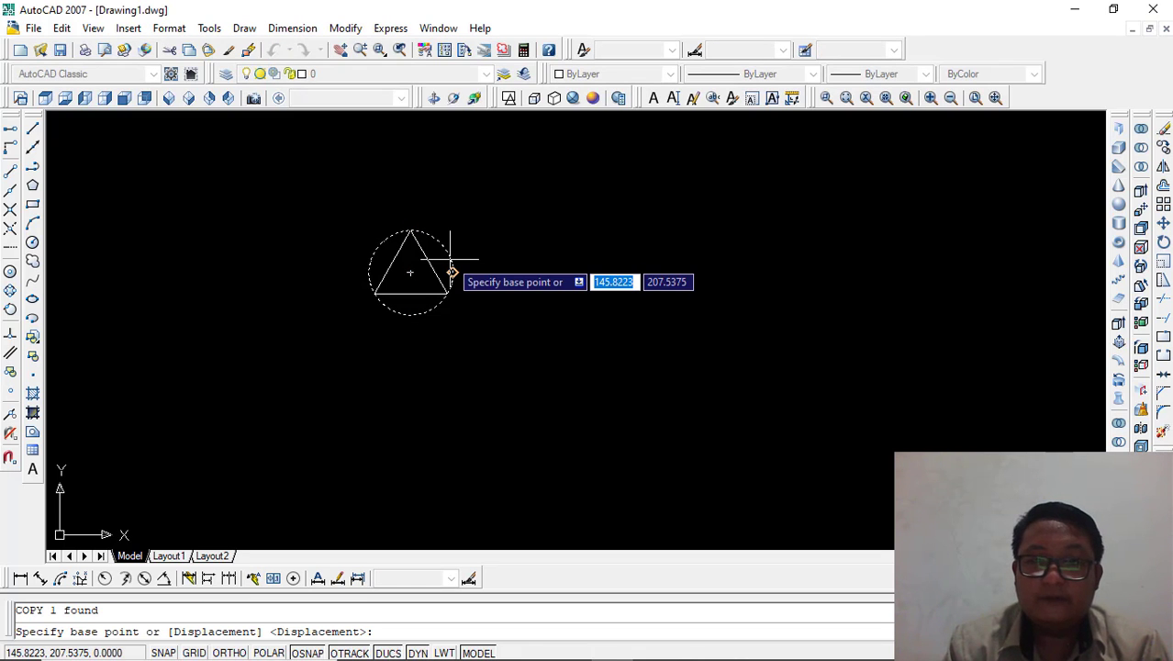
left_click(452, 271)
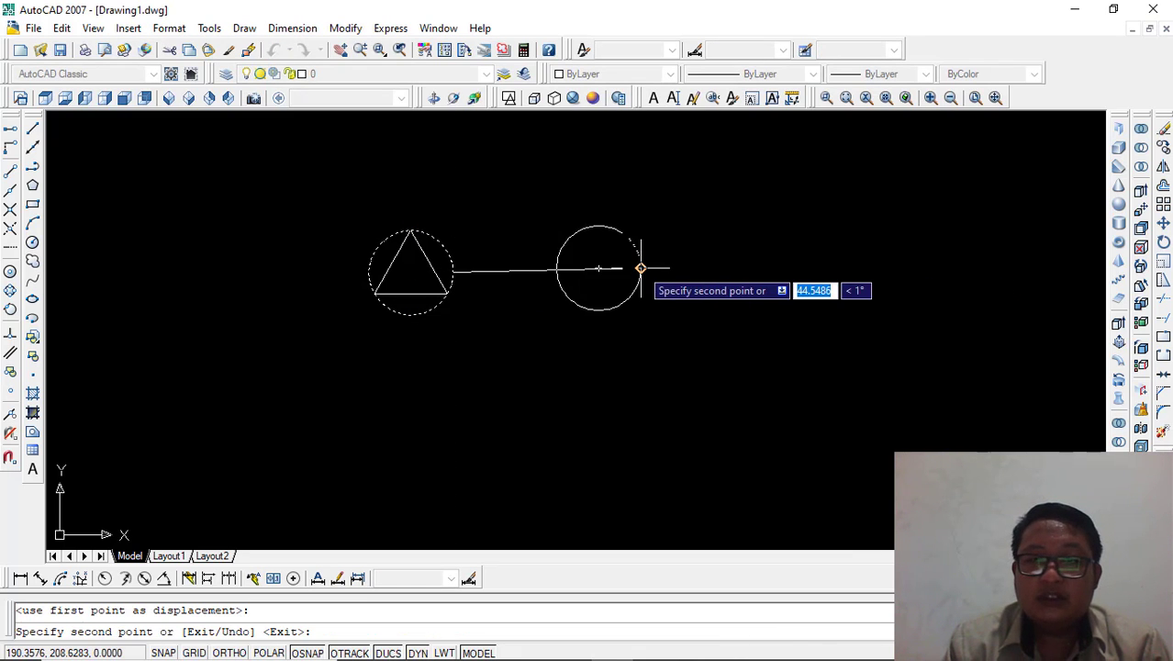
left_click(641, 267)
key("Escape")
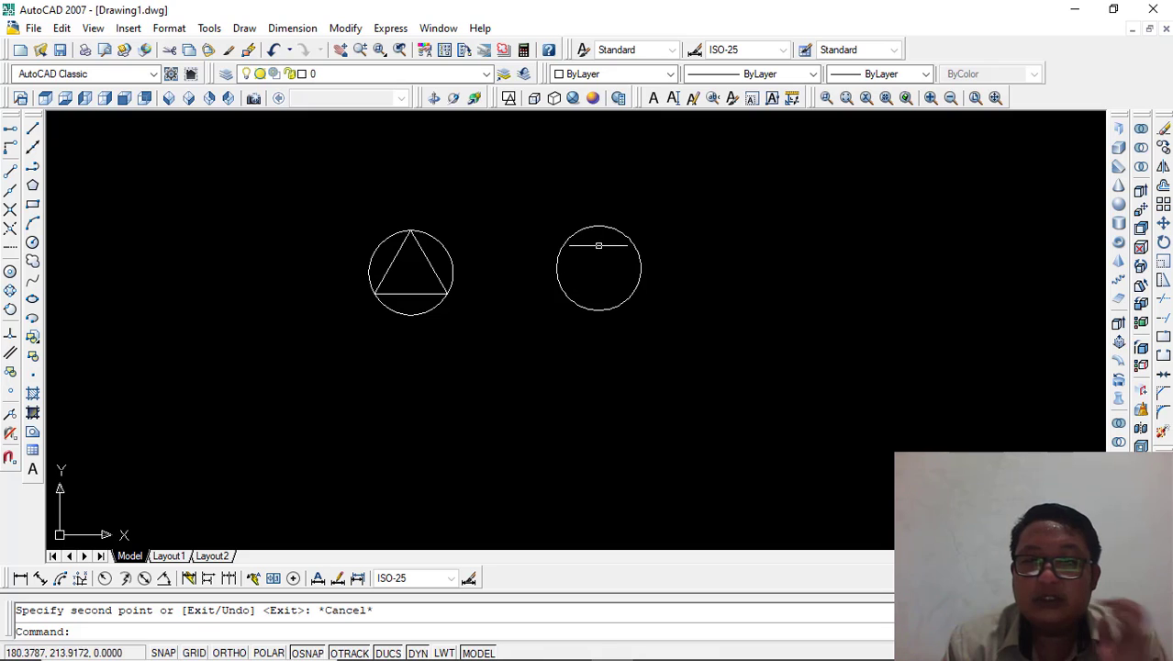
- Draw a 3-sided polygon circumscribed about the copied circle, from its centre to its top quadrant, so the triangle points down
left_click(245, 27)
left_click(267, 188)
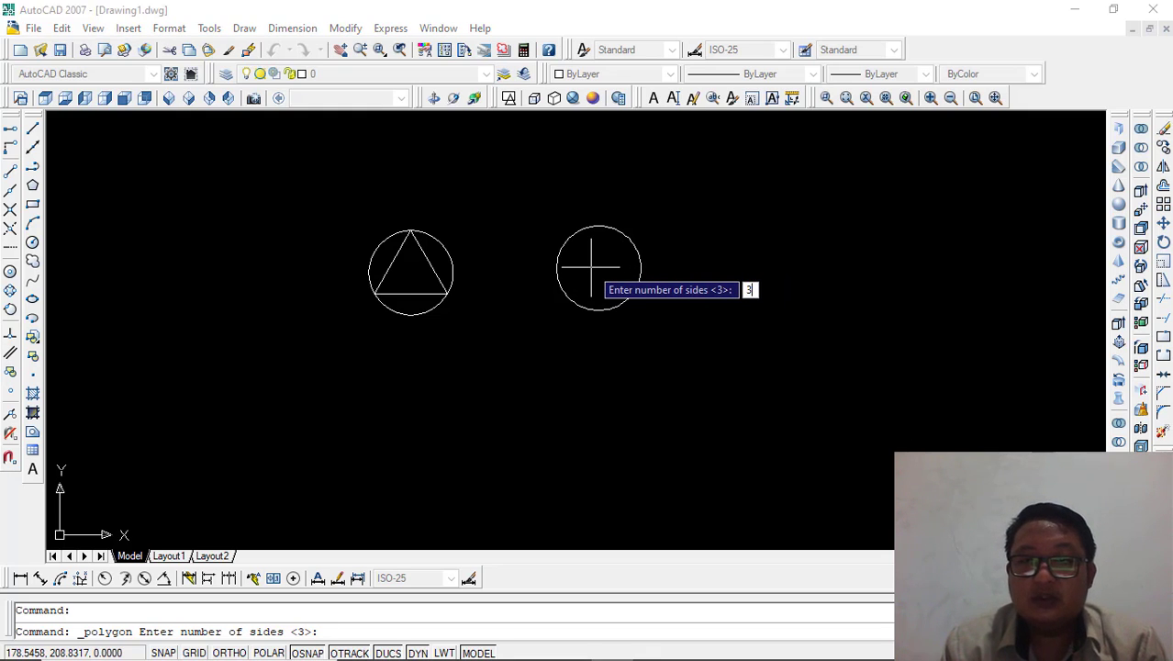
key("Return")
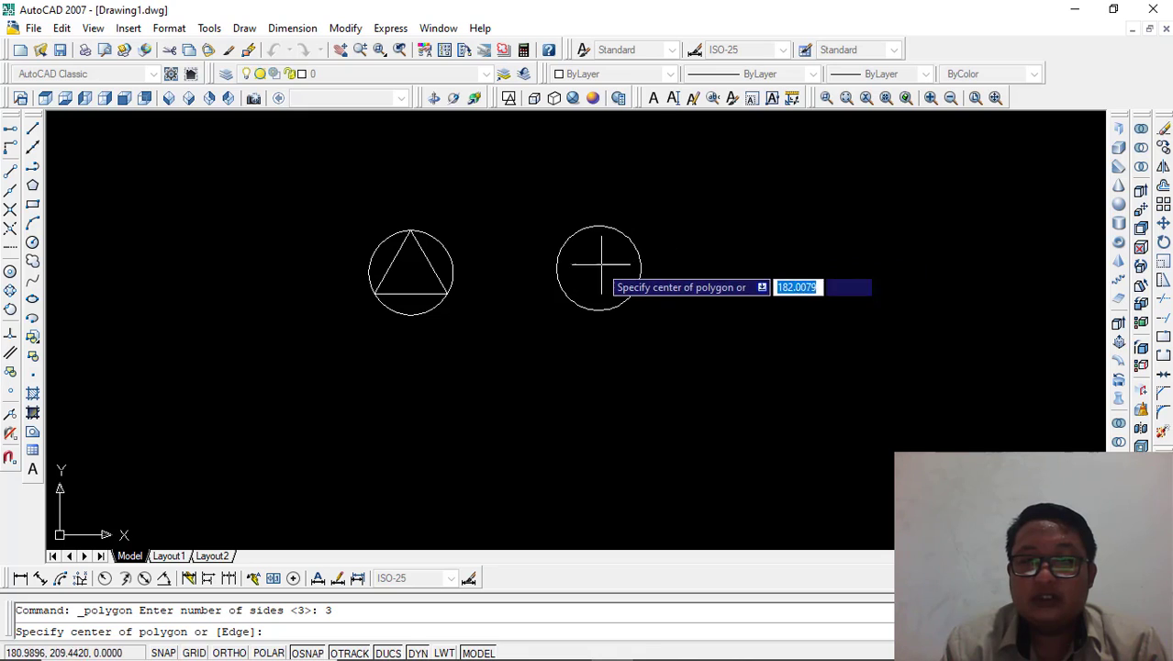
left_click(598, 269)
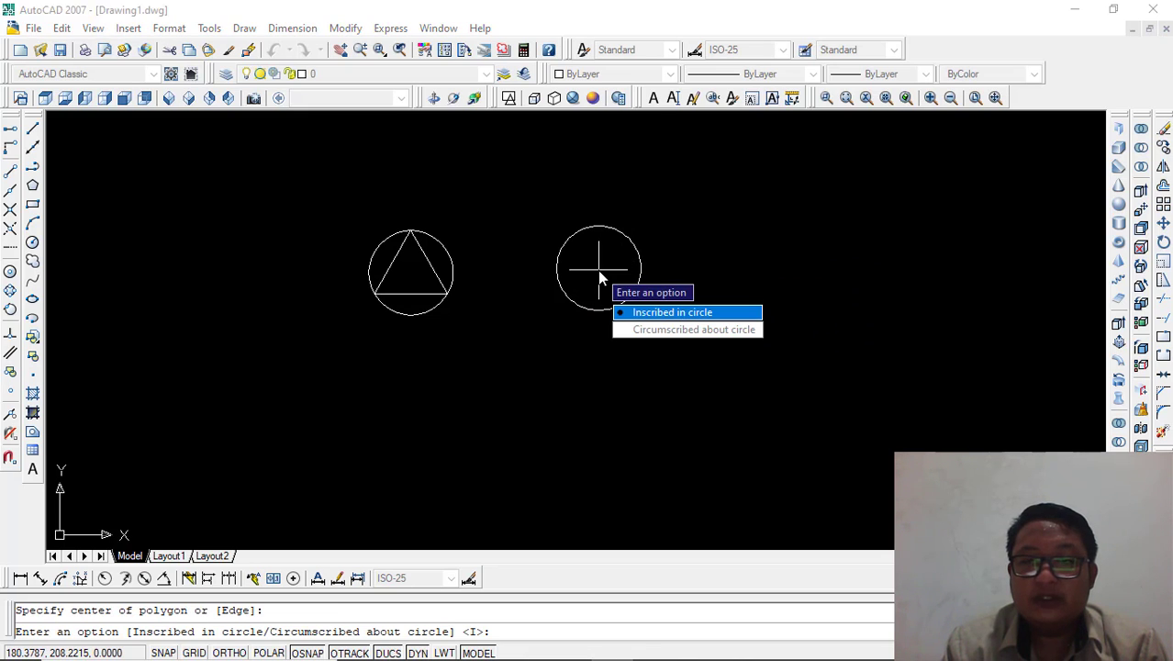
left_click(673, 333)
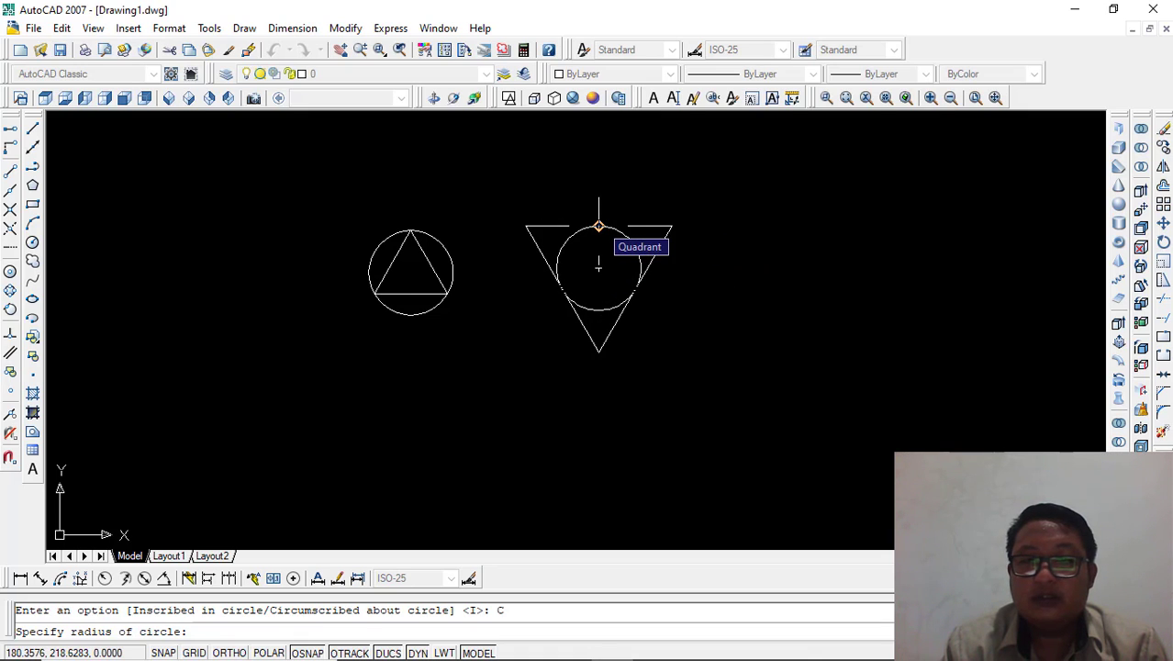
left_click(598, 226)
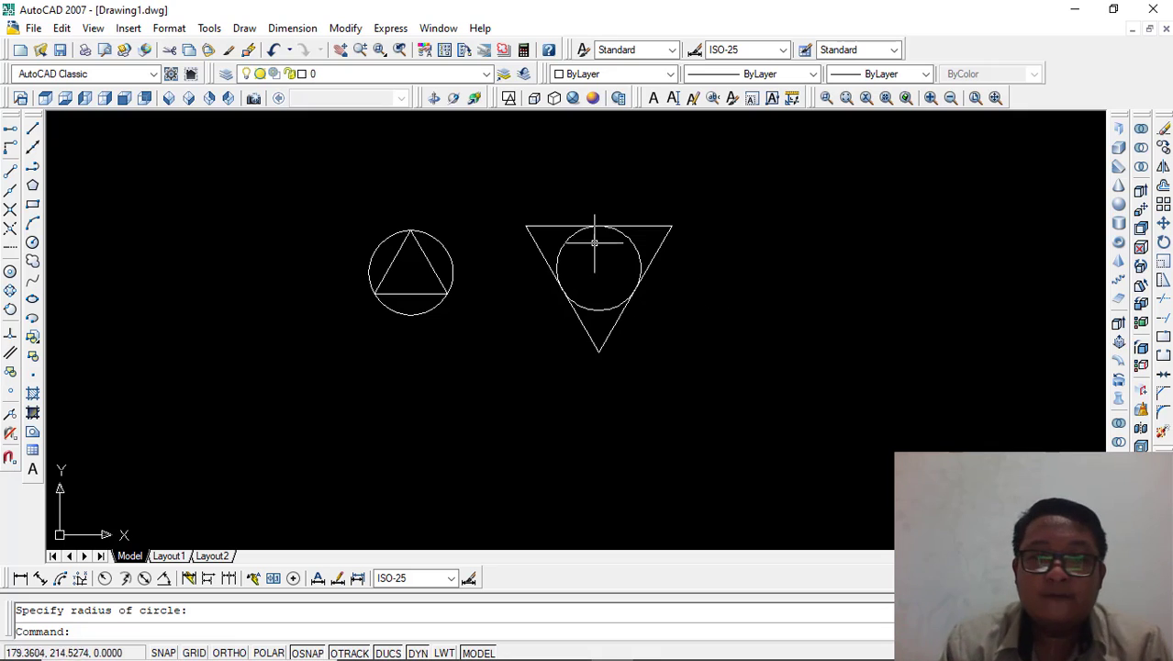
- Draw a 4-sided polygon inscribed in a circle of radius 200, centred to the lower right of the triangles, with Ortho switched on
left_click(243, 28)
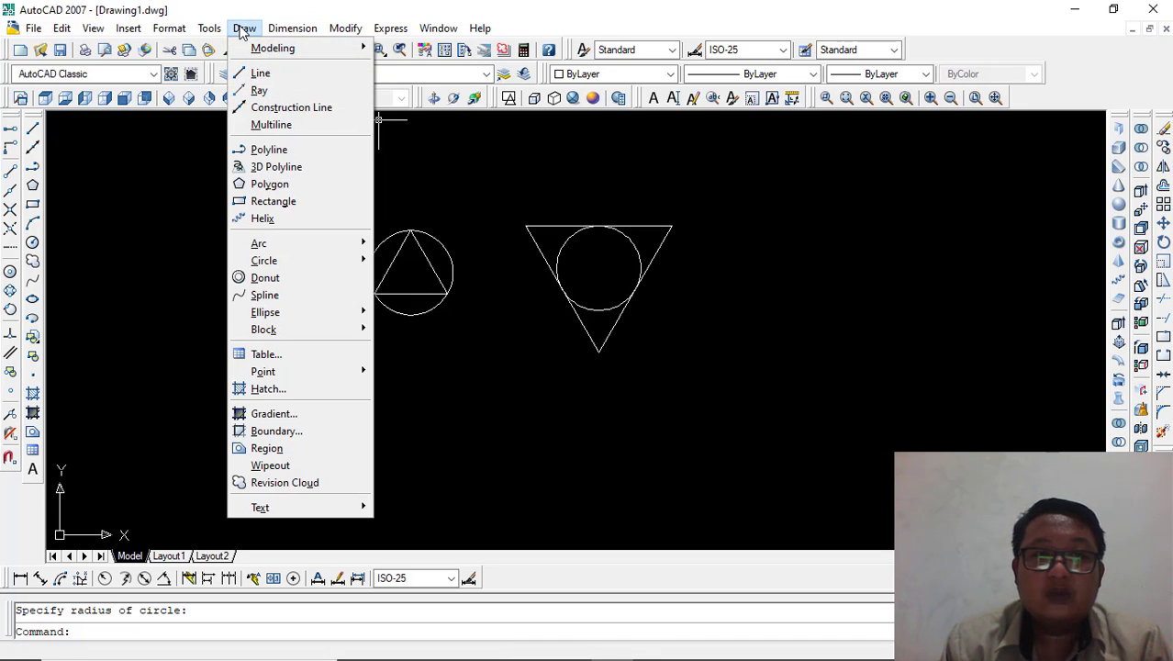
left_click(270, 183)
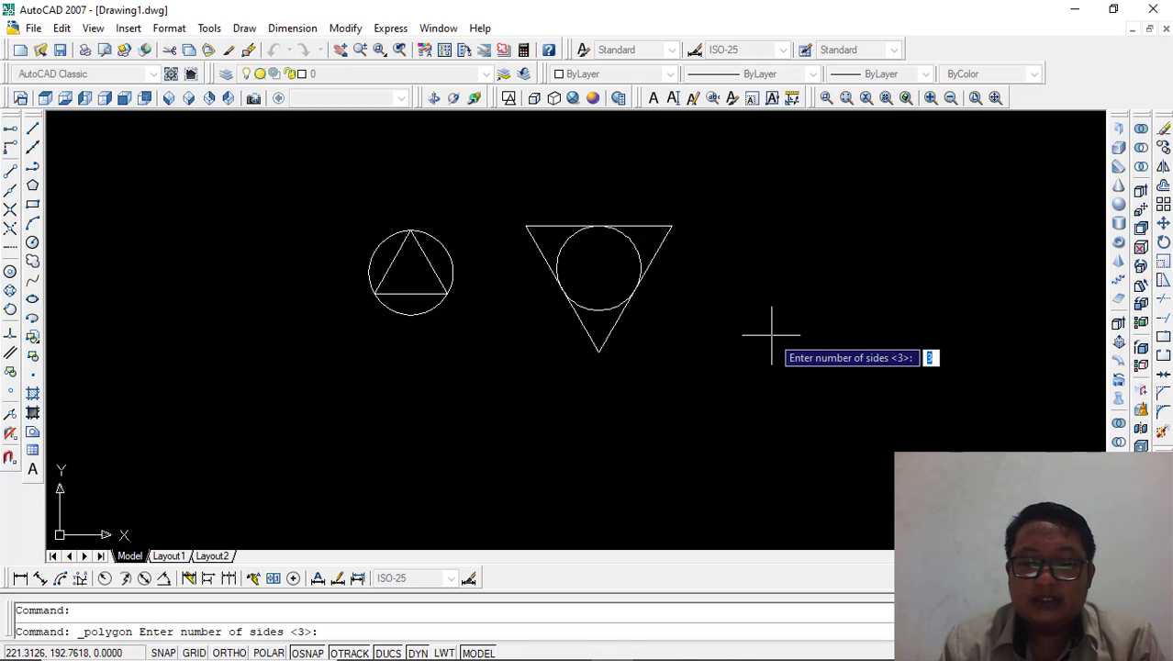
type("4")
key("Return")
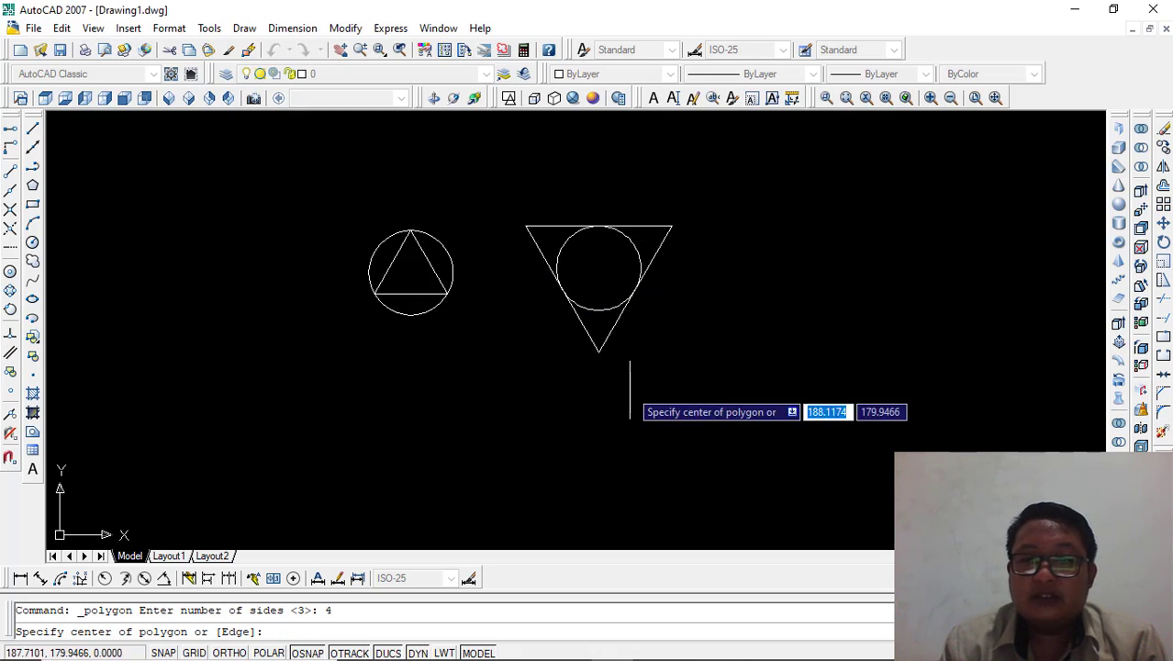
left_click(732, 358)
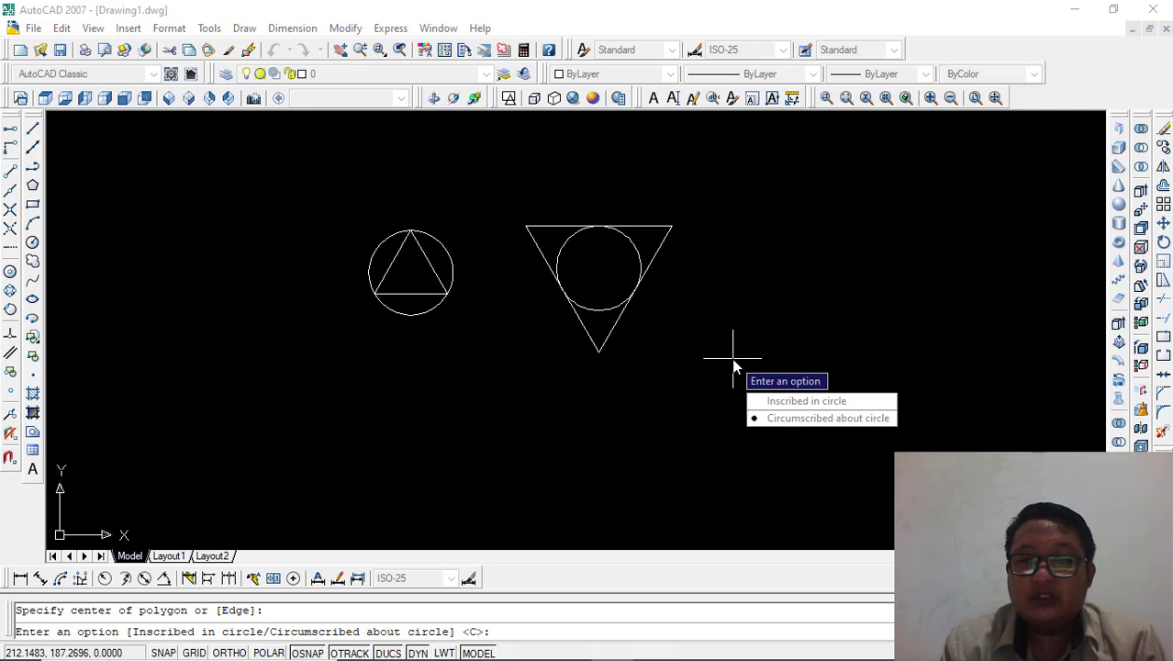
left_click(806, 401)
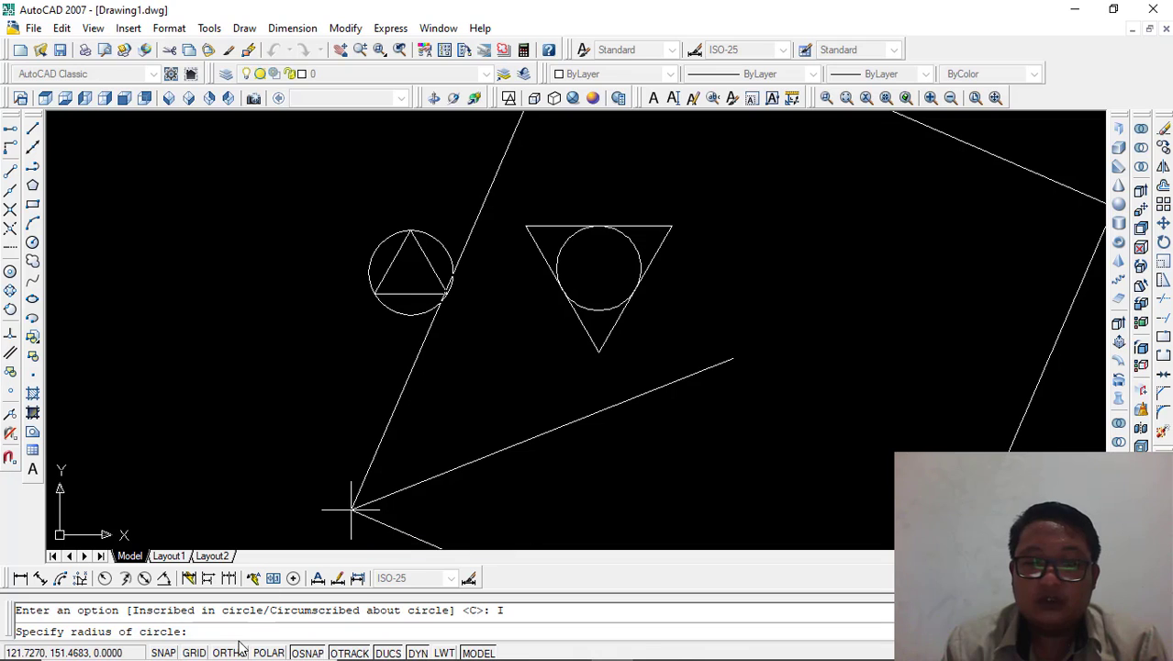
key("F8")
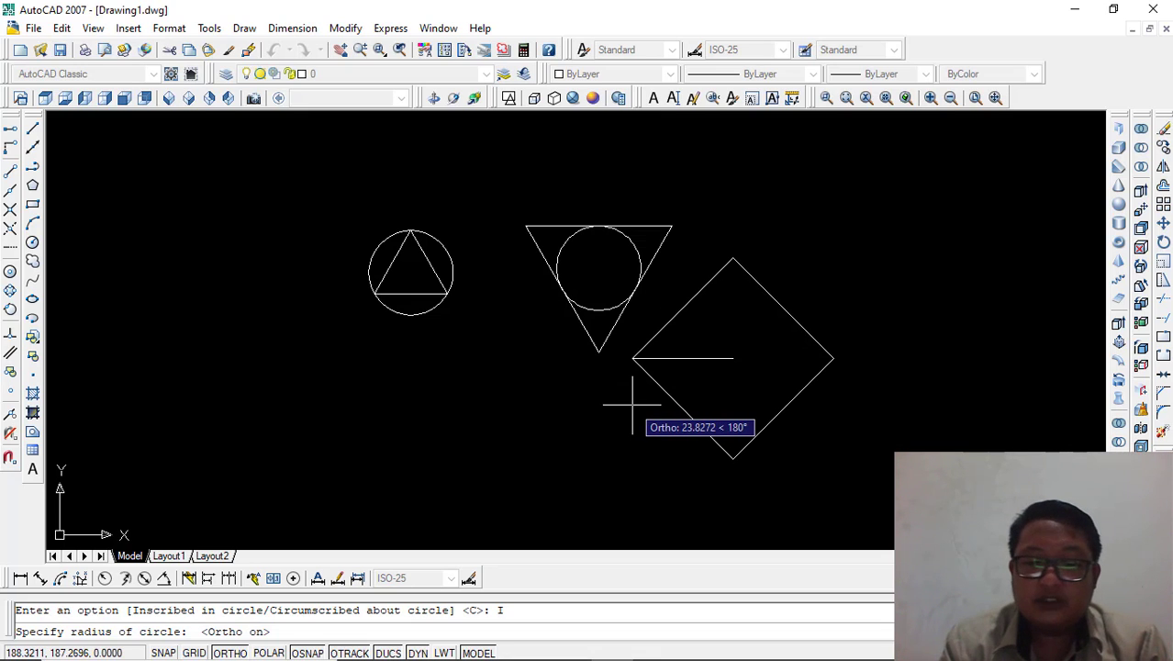
type("200")
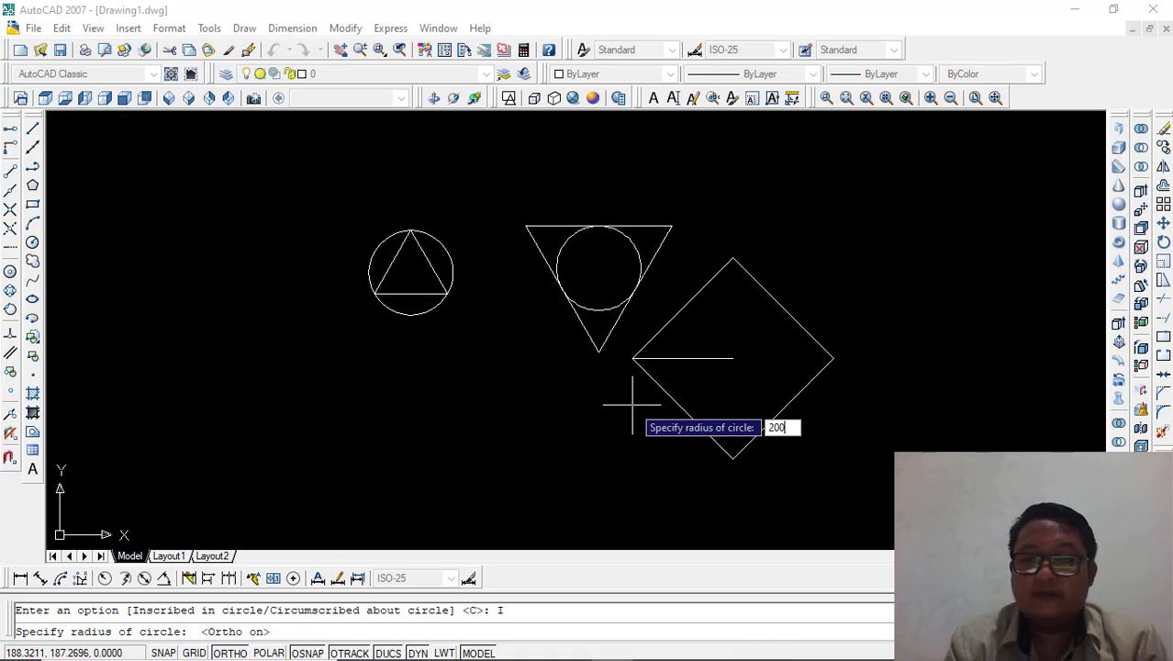
key("Escape")
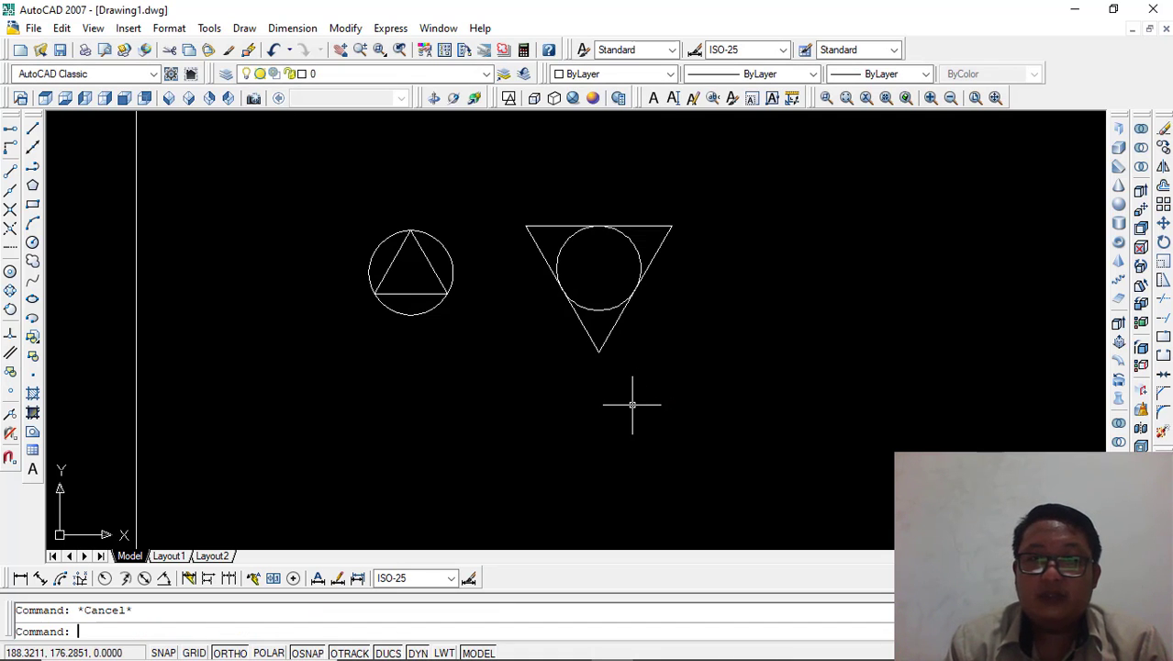
- Switch to the bottom view and erase the large square surrounding the two circle-and-triangle figures
left_click(65, 100)
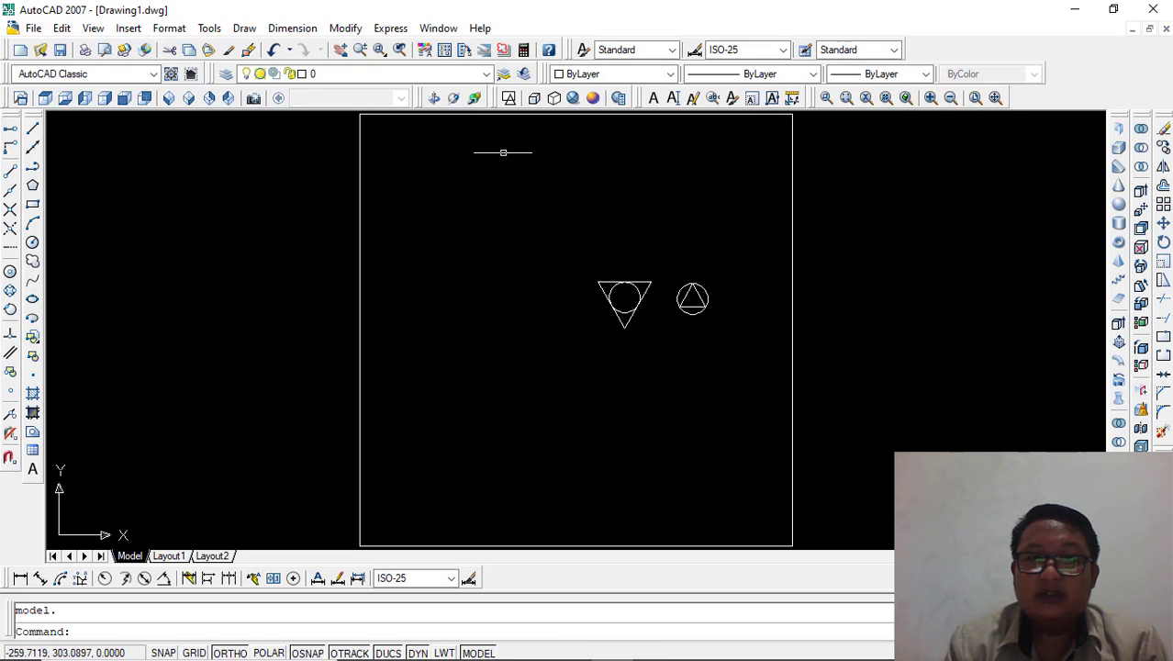
left_click(809, 144)
left_click(722, 169)
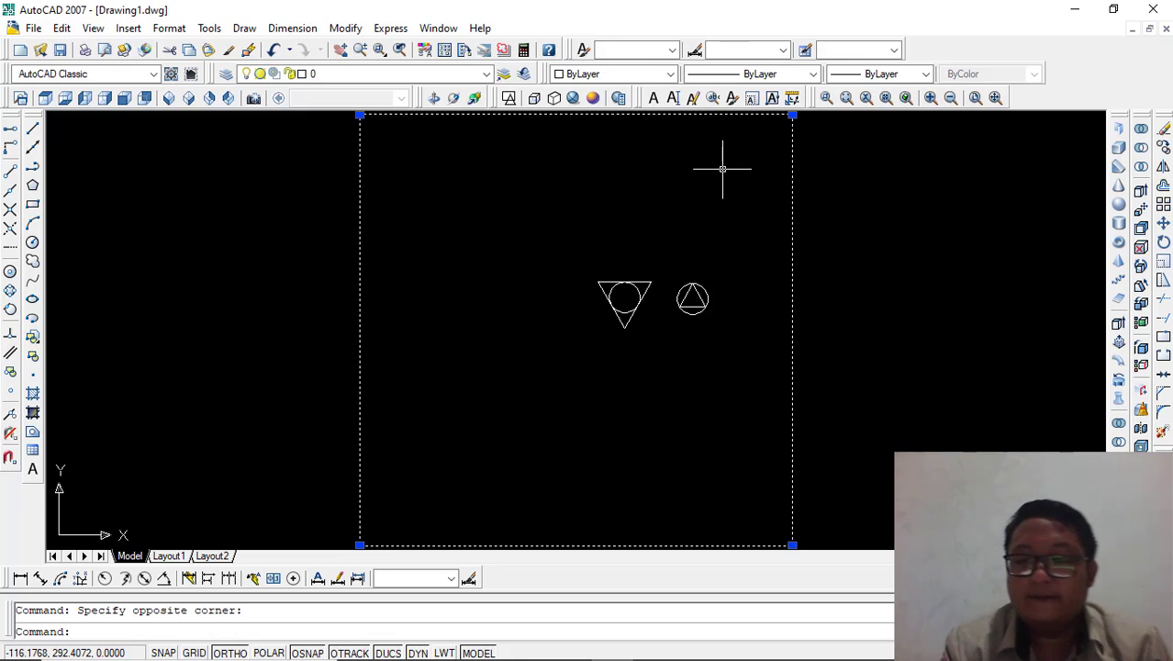
key("Delete")
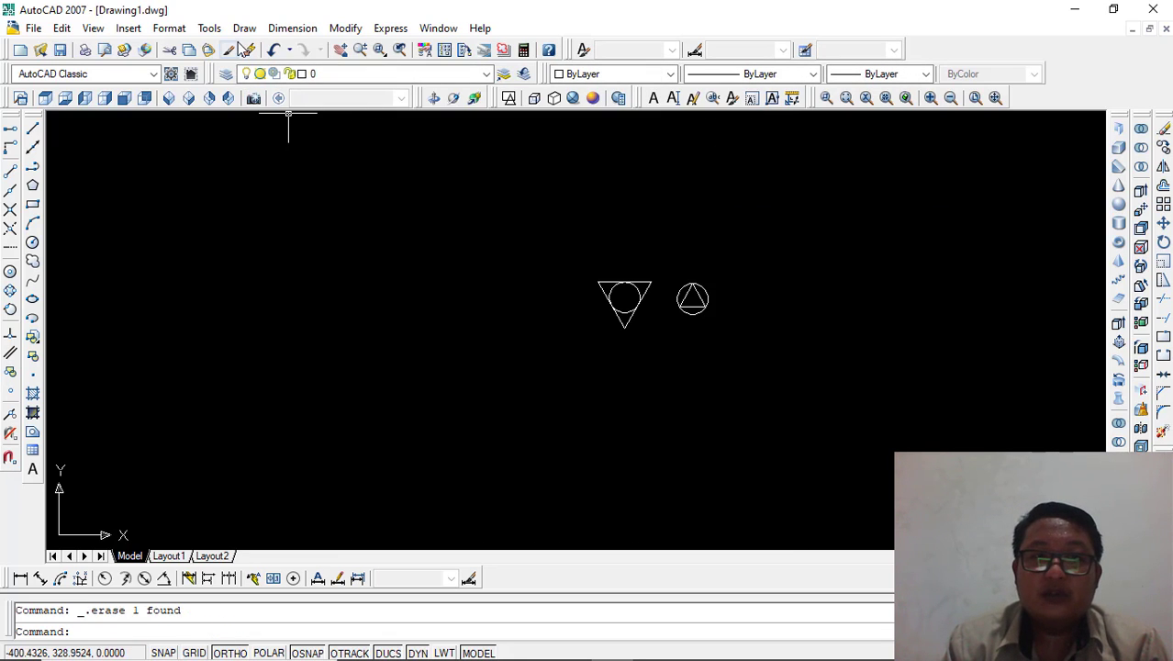
left_click(243, 28)
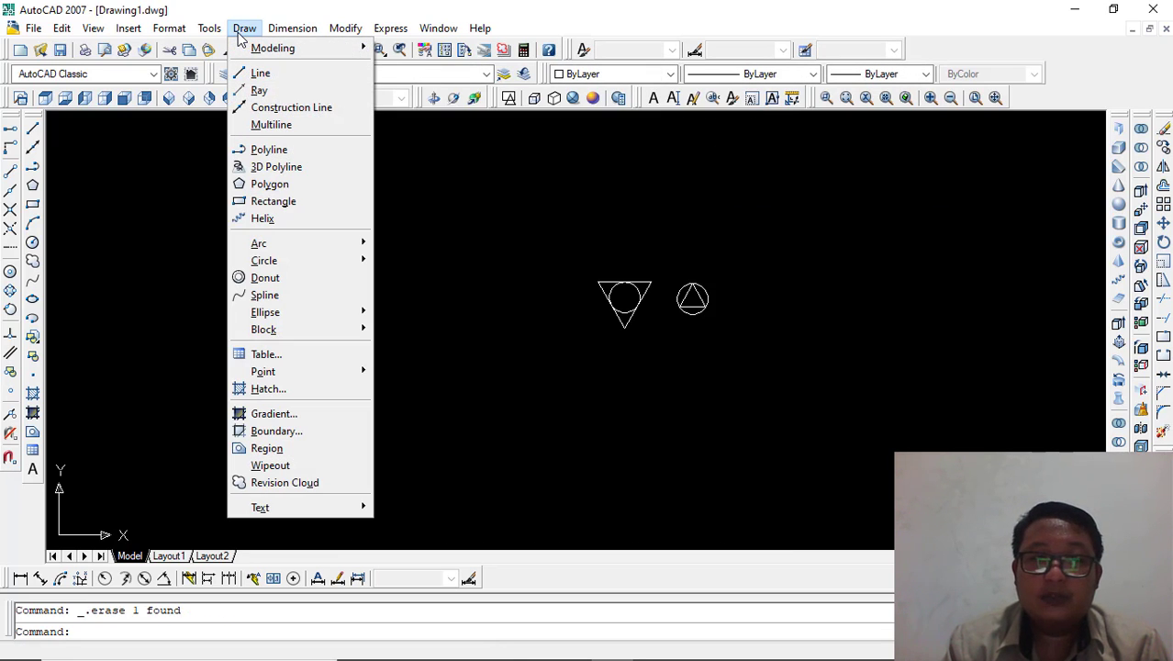
left_click(187, 168)
left_click(101, 209)
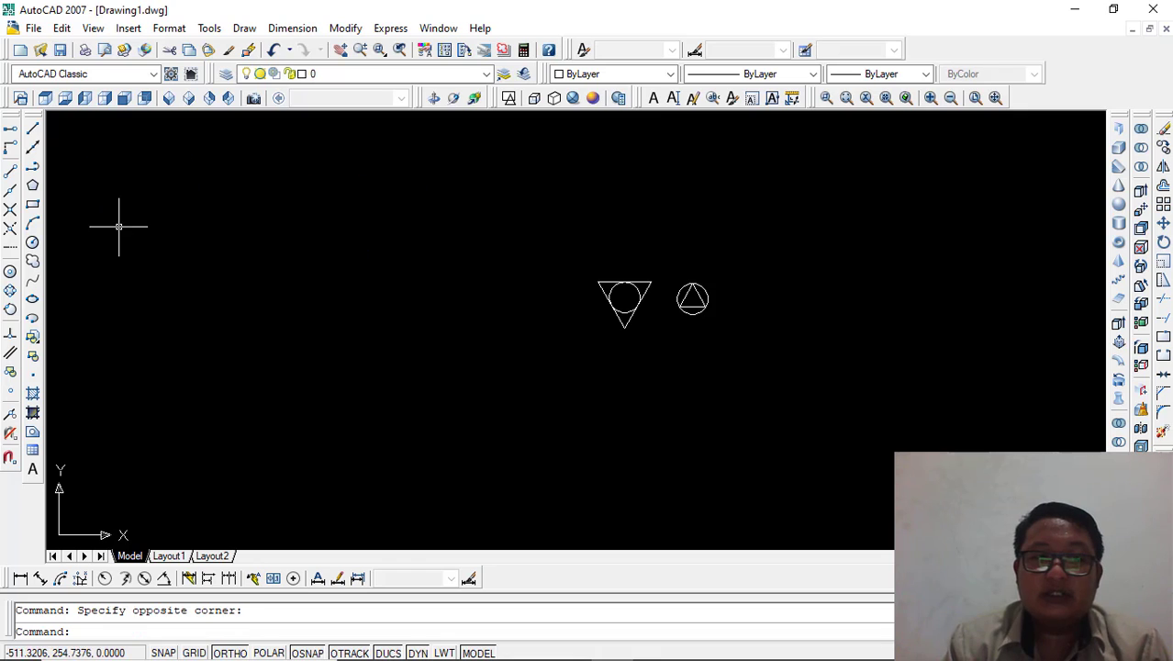
- Draw a 5-sided polygon inscribed in the left circle, from its centre to its top quadrant, so one vertex points up
left_click(33, 185)
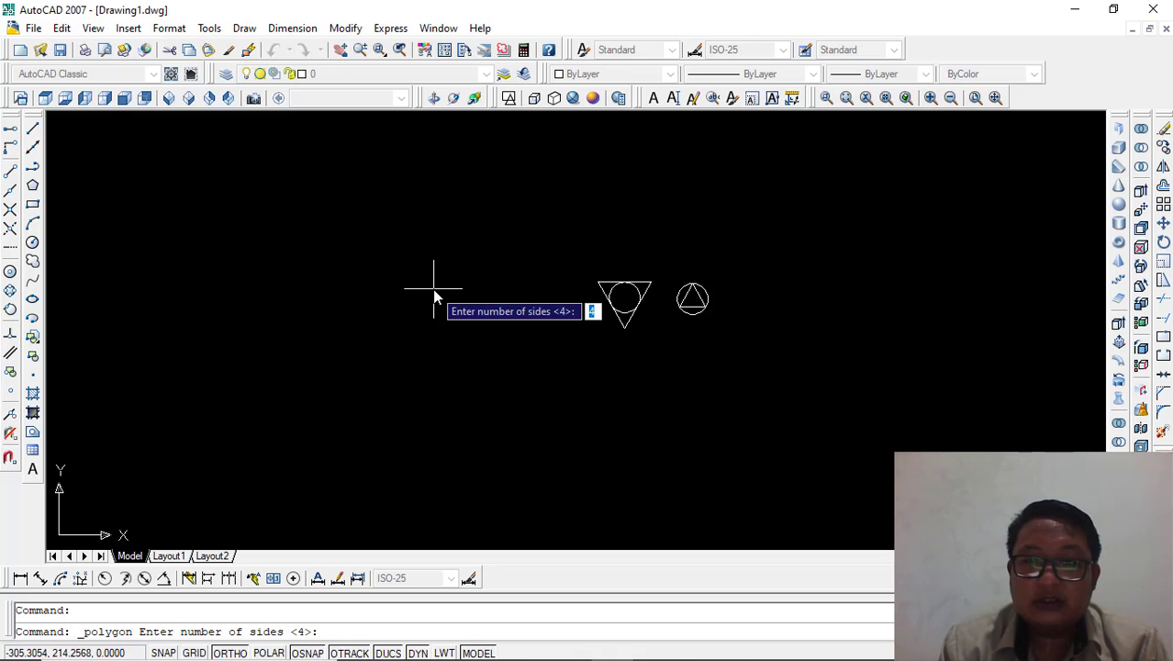
type("5")
key("Return")
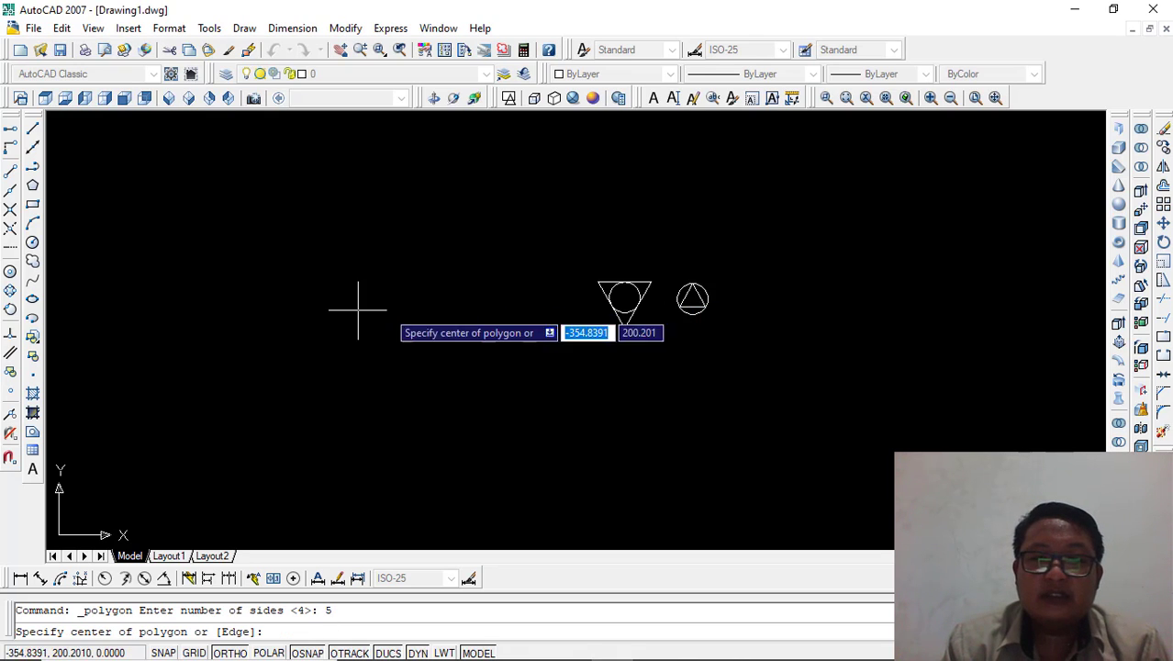
scroll(666, 316, "up", 3)
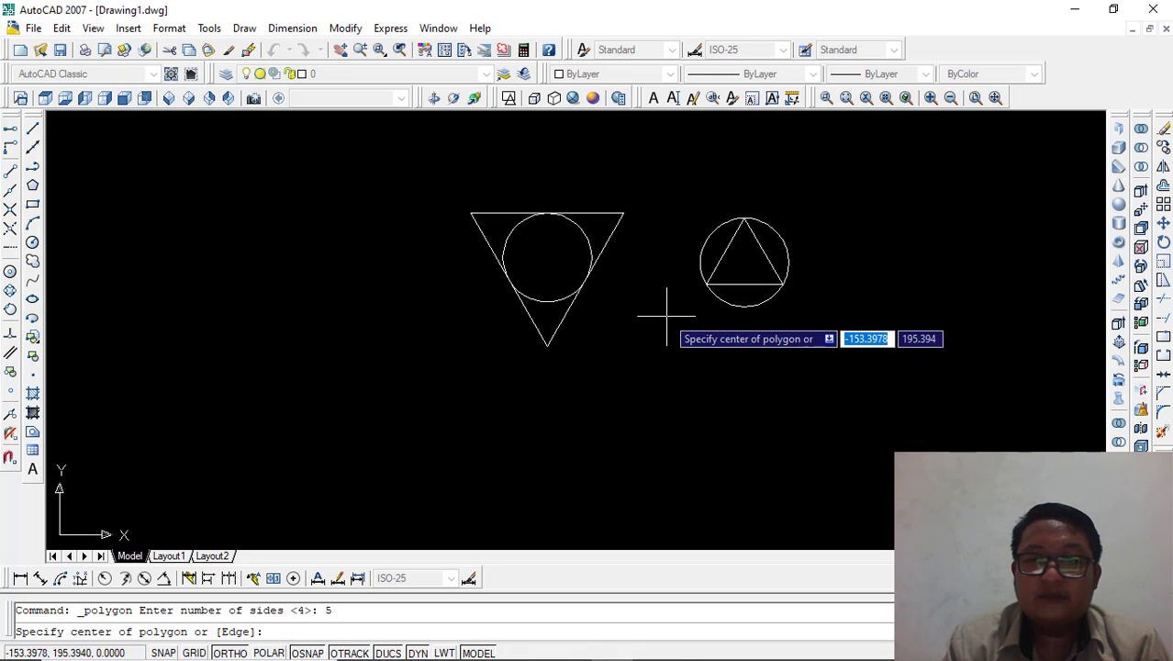
left_click(542, 259)
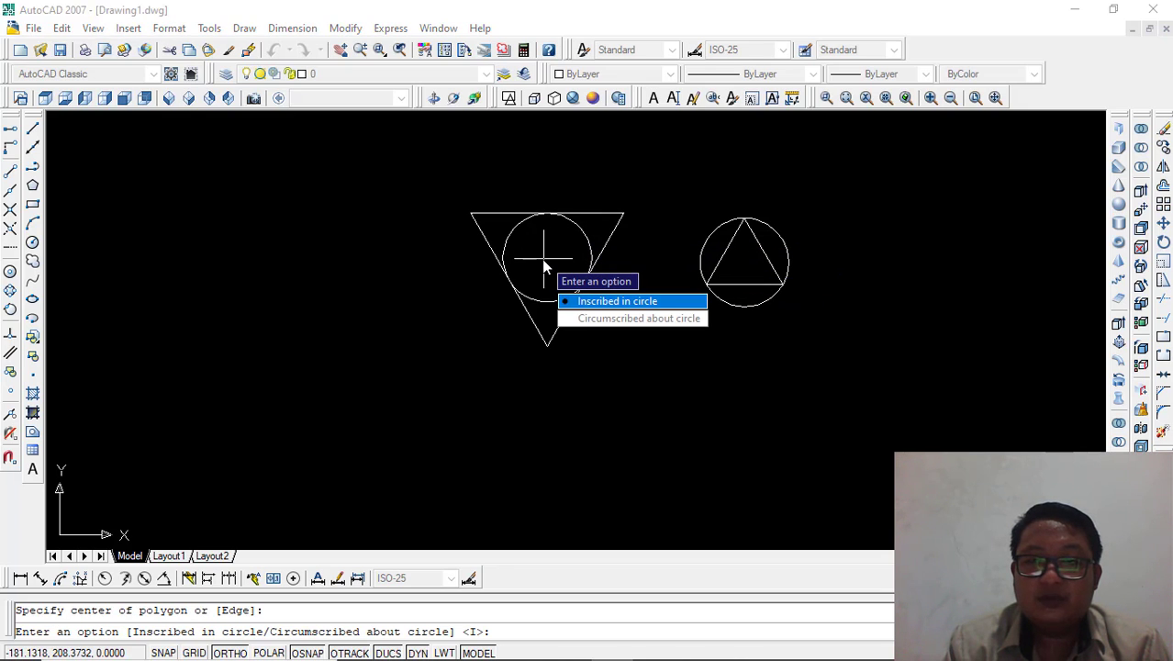
left_click(642, 301)
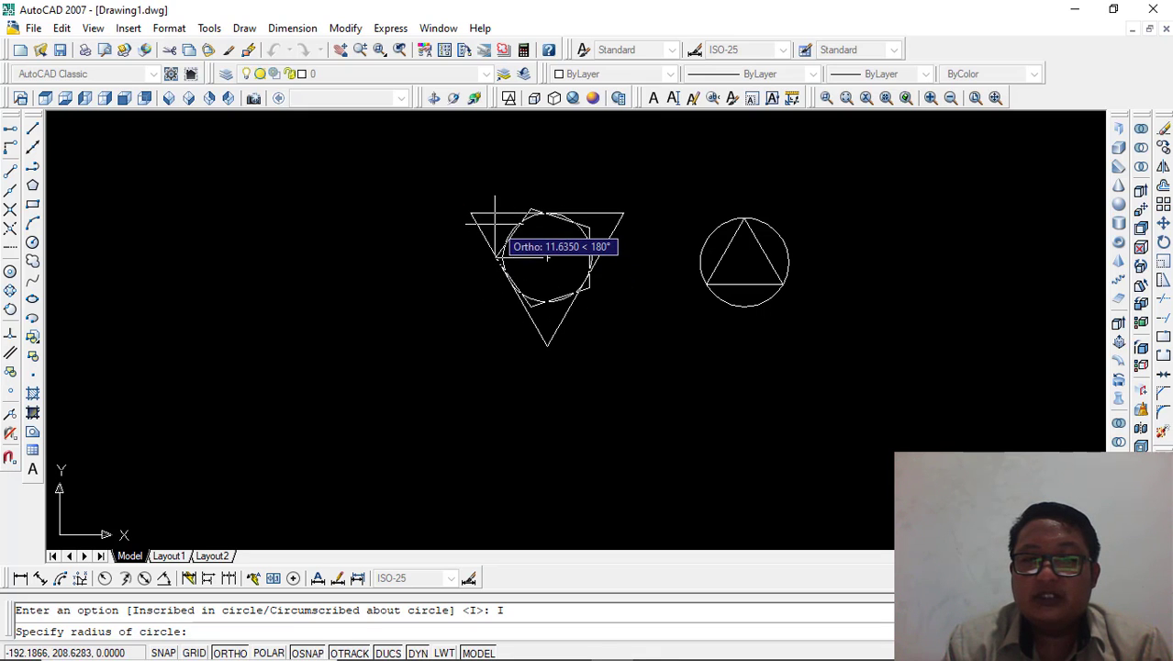
left_click(547, 213)
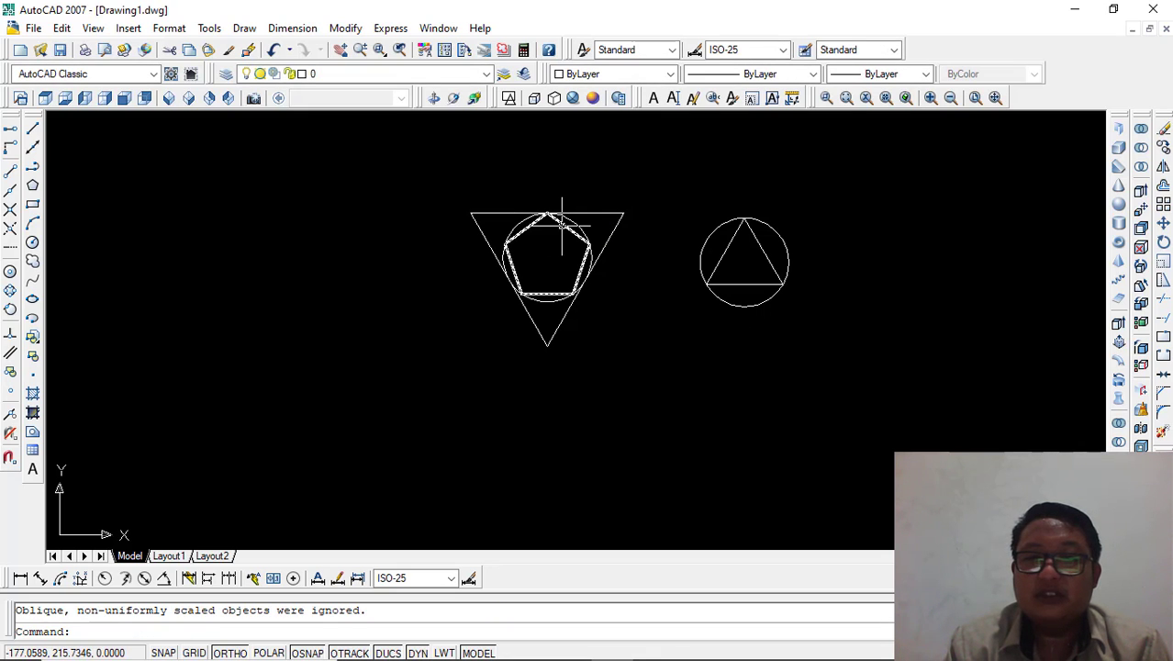
- Erase the triangle around the left circle and the triangle inside the right circle, keeping both circles
left_click(616, 213)
key("Delete")
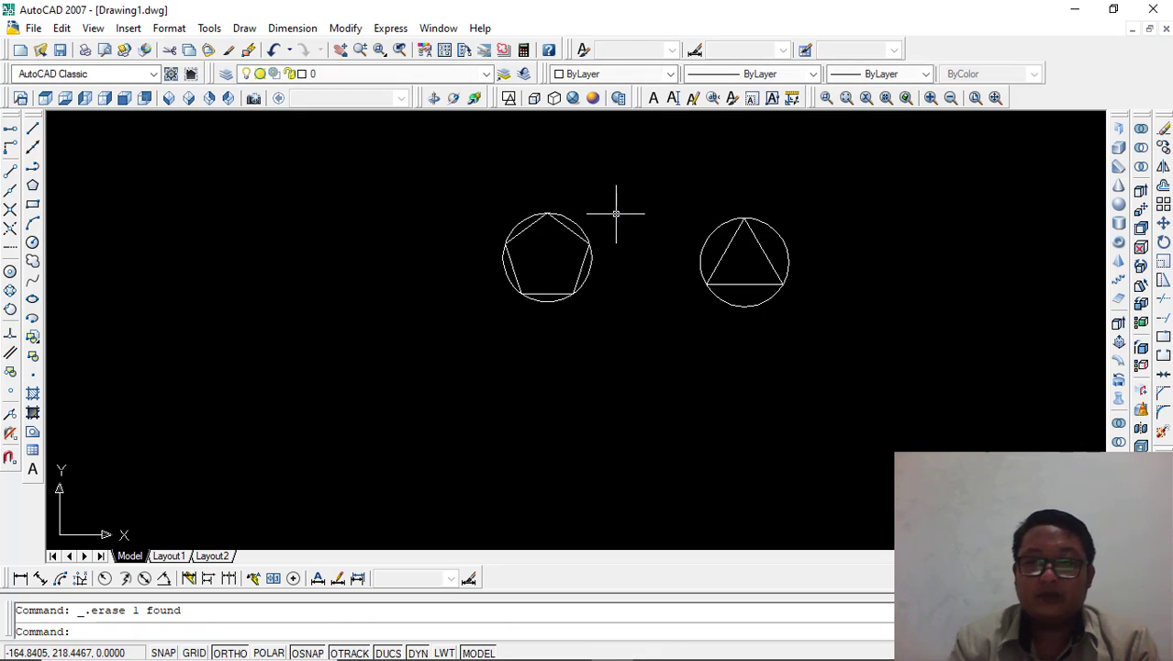
left_click(726, 255)
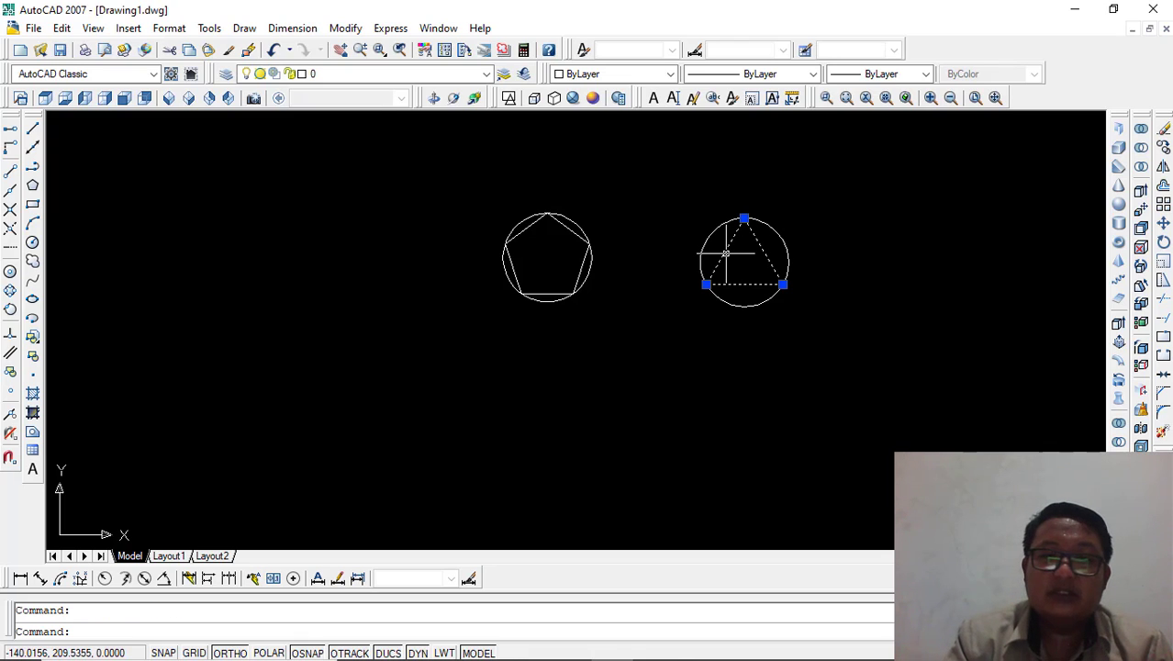
key("Delete")
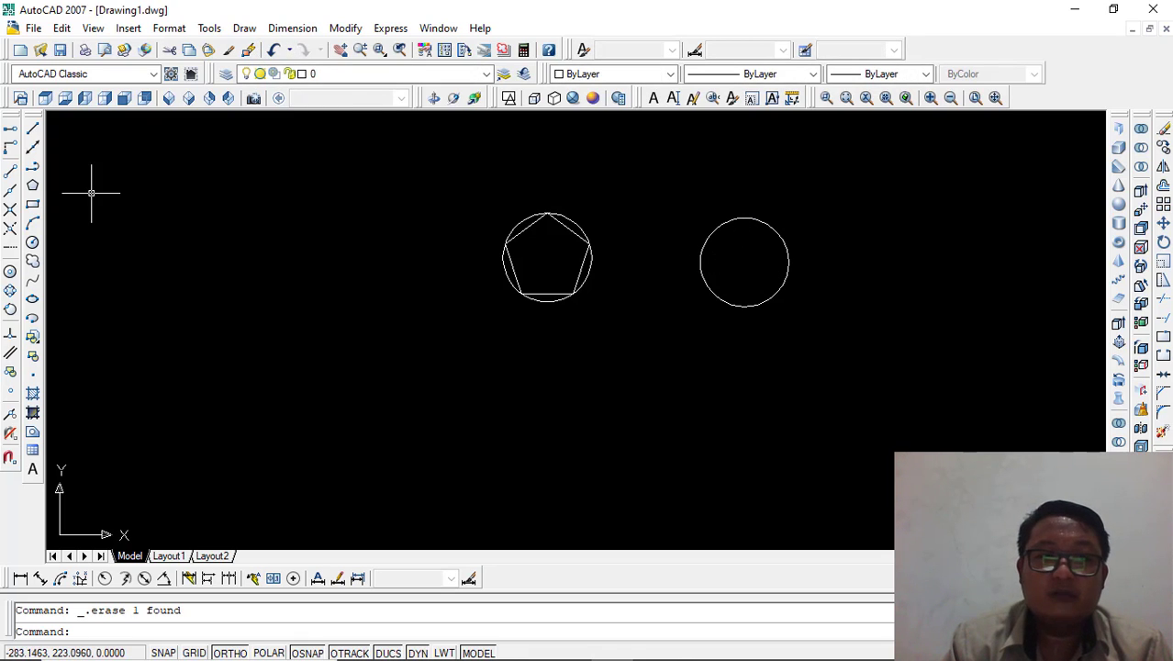
- Draw a 6-sided polygon centred on the right circle and circumscribed about it with a radius of 10
left_click(32, 184)
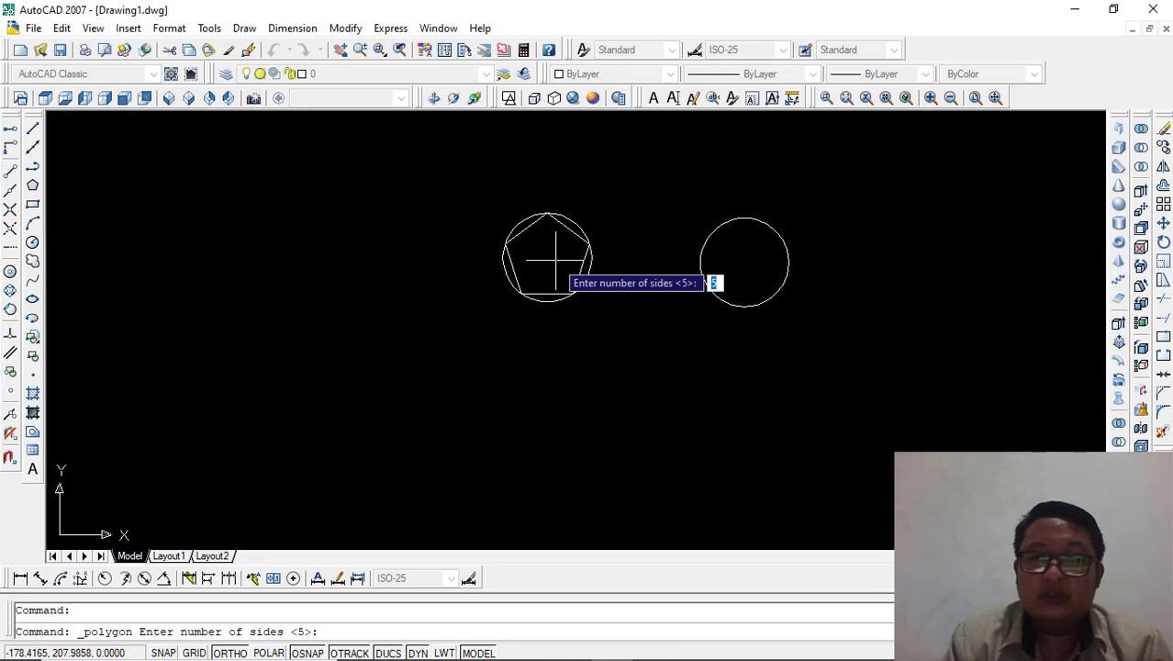
type("6")
key("Return")
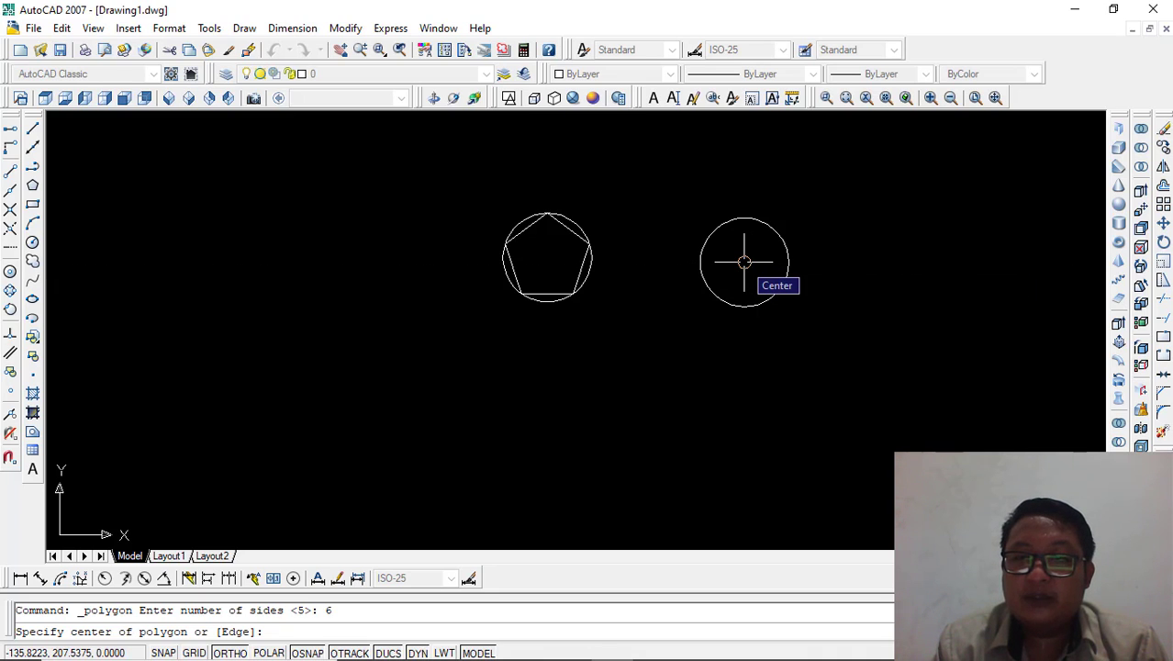
left_click(743, 261)
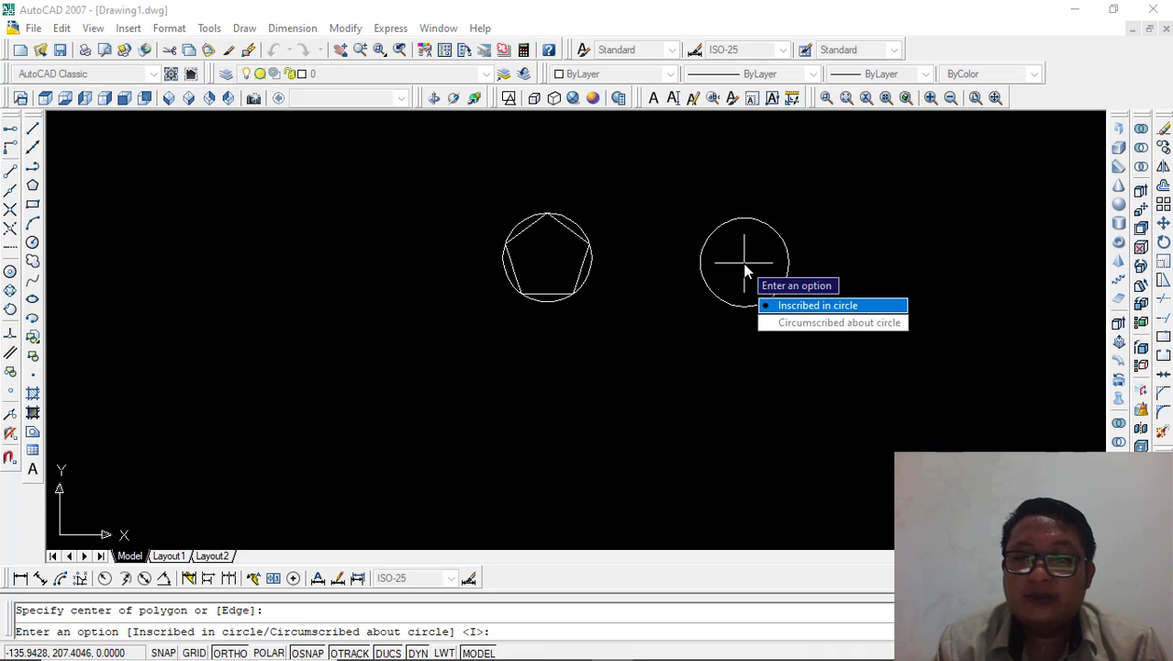
left_click(807, 322)
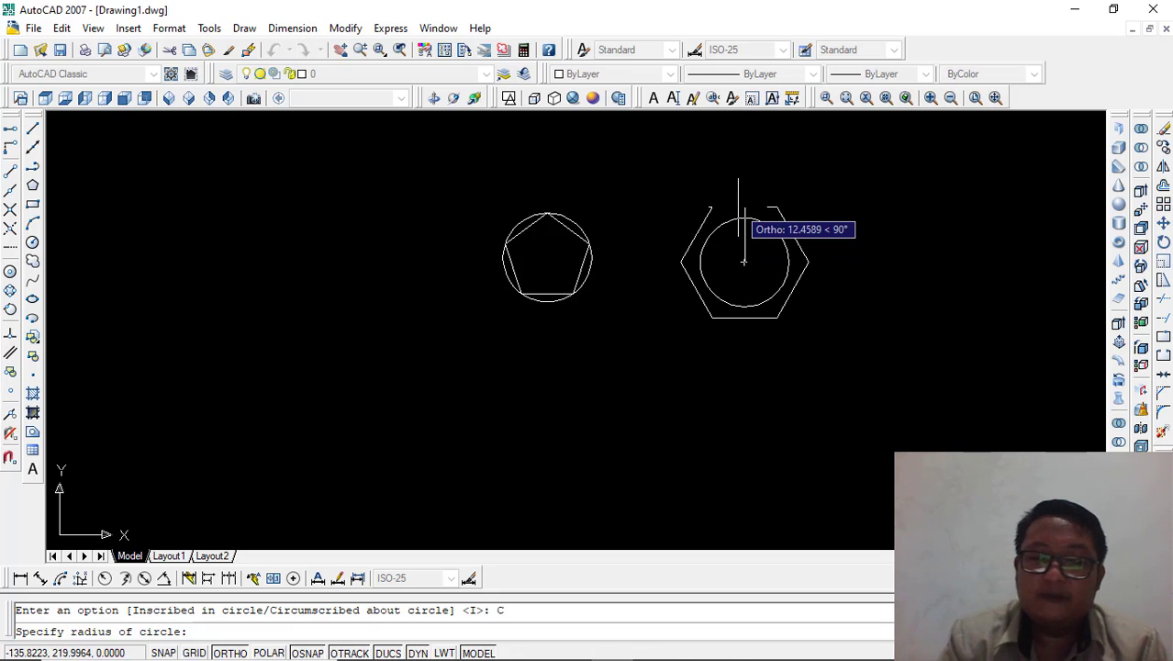
type("10")
key("Return")
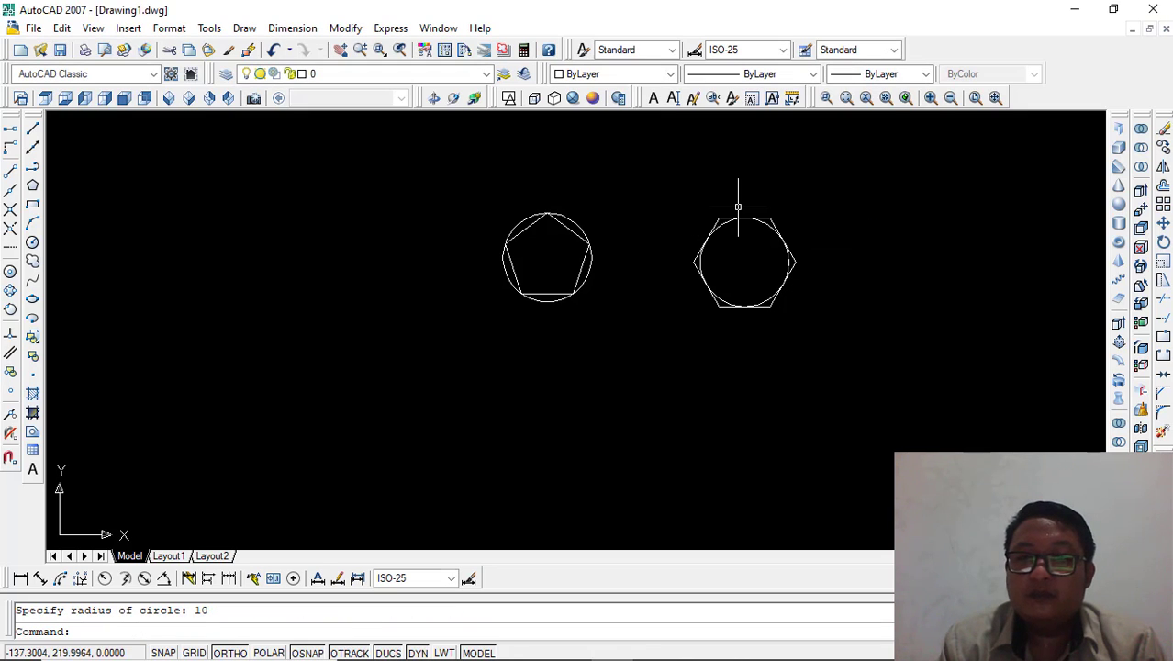
scroll(783, 222, "up", 3)
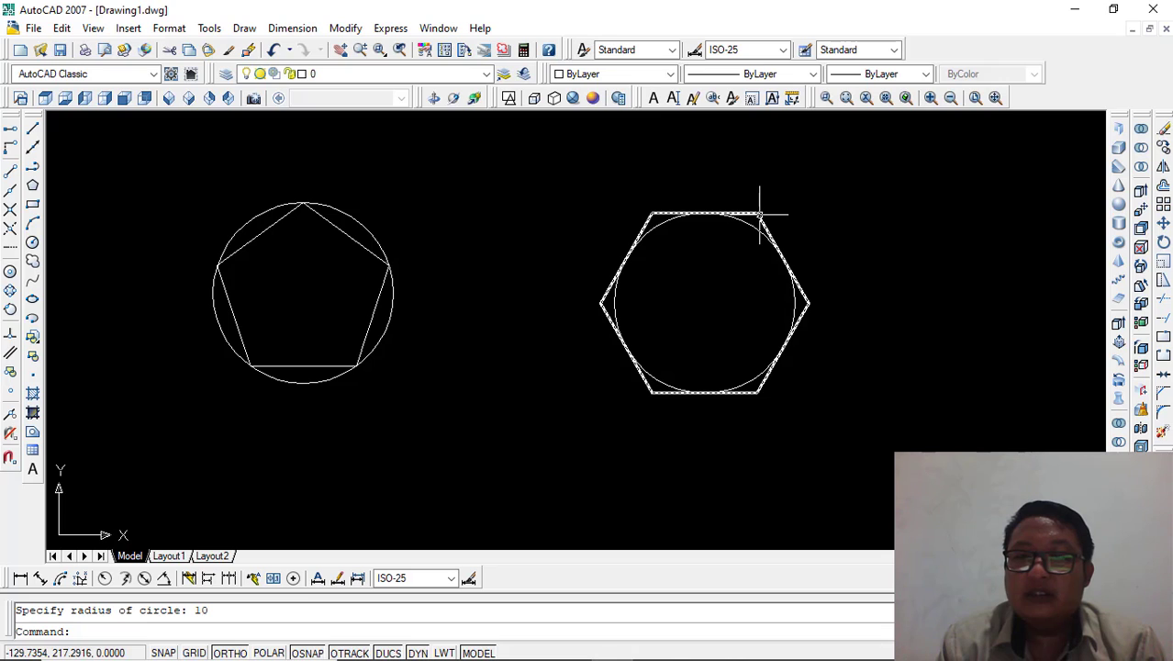
left_click(759, 215)
left_click(756, 212)
key("Escape")
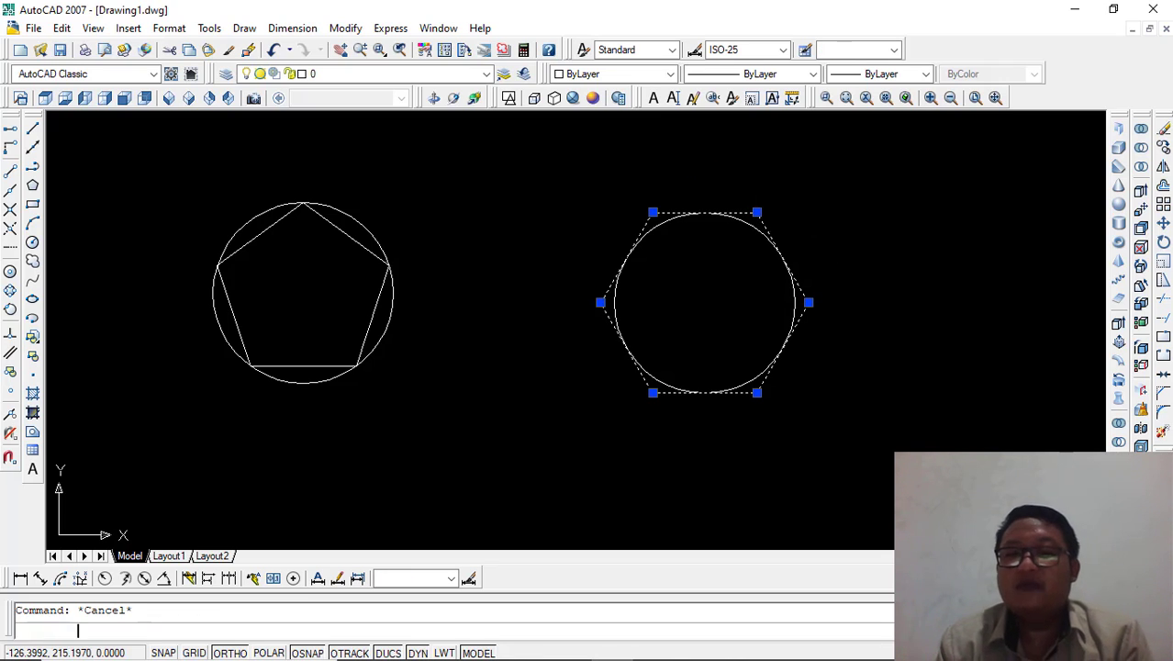
key("Escape")
left_click(764, 220)
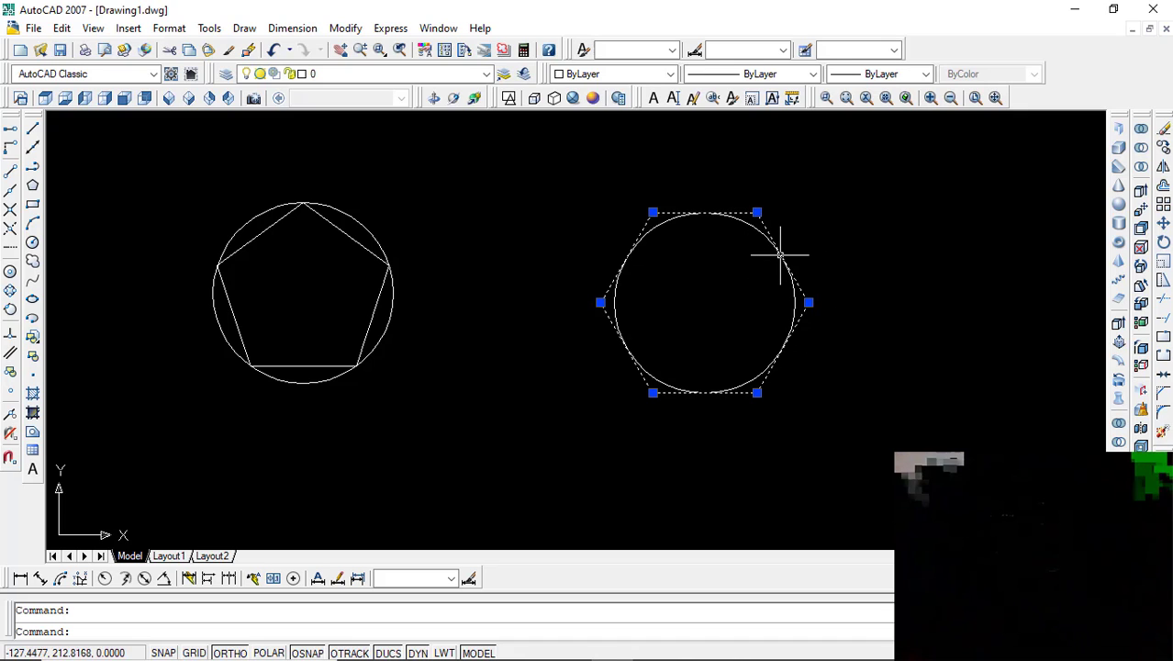
key("Escape")
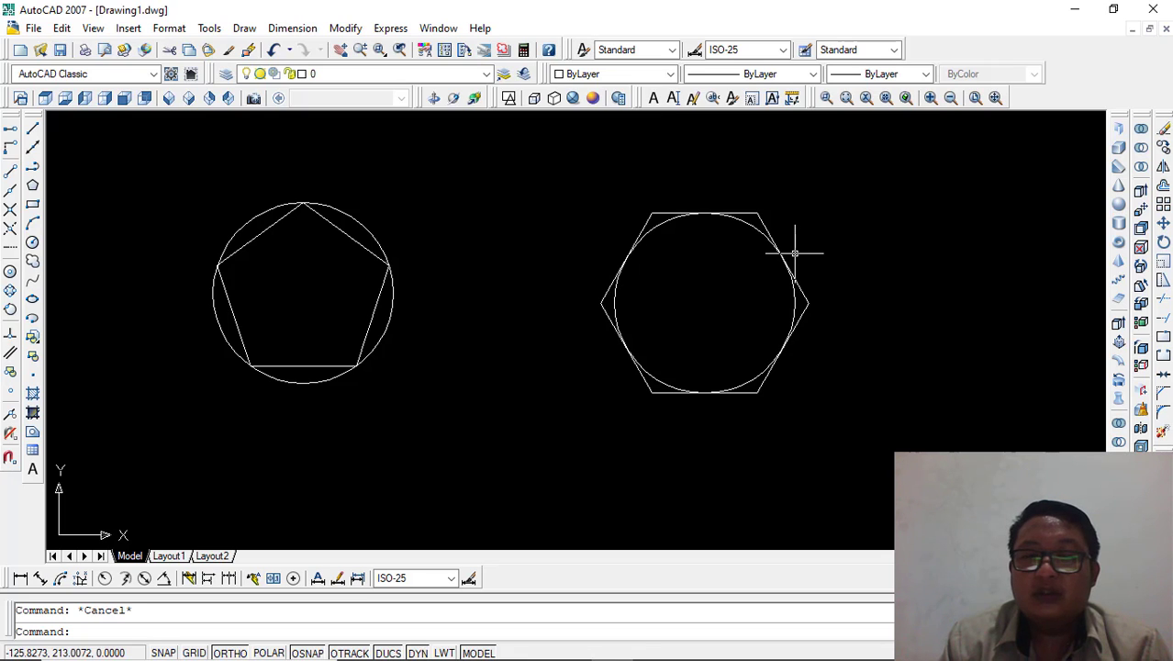
- Draw a 9-sided polygon, inscribed in circle, in the empty area right of the hexagon, with one vertex pointing left toward the hexagon
left_click(33, 185)
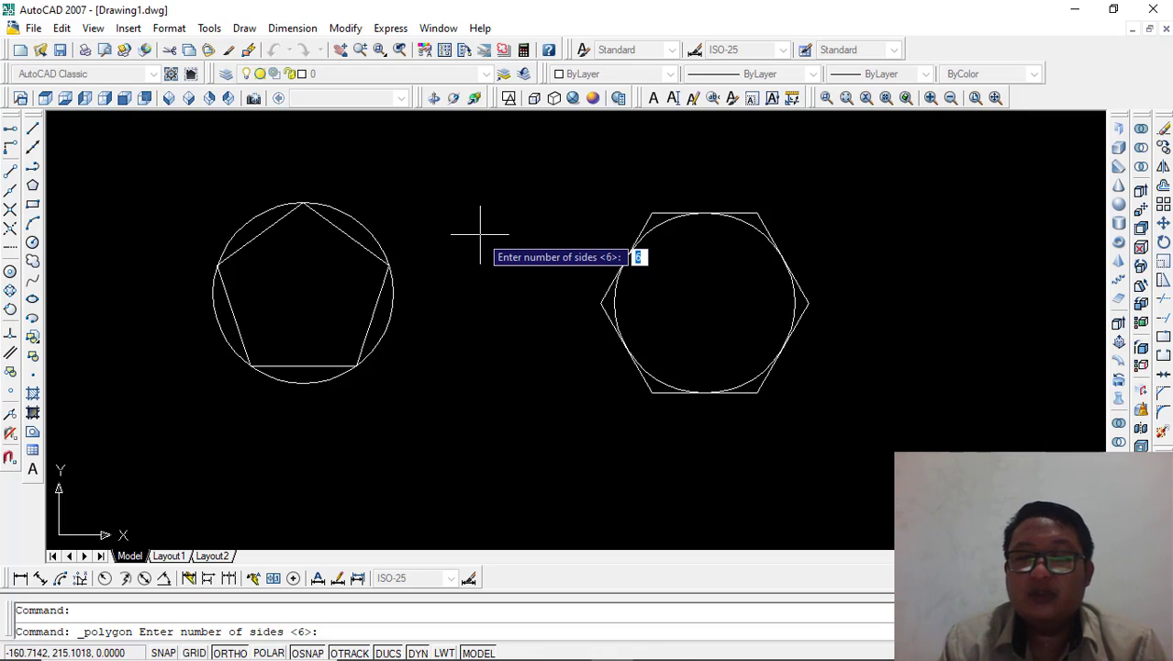
type("8")
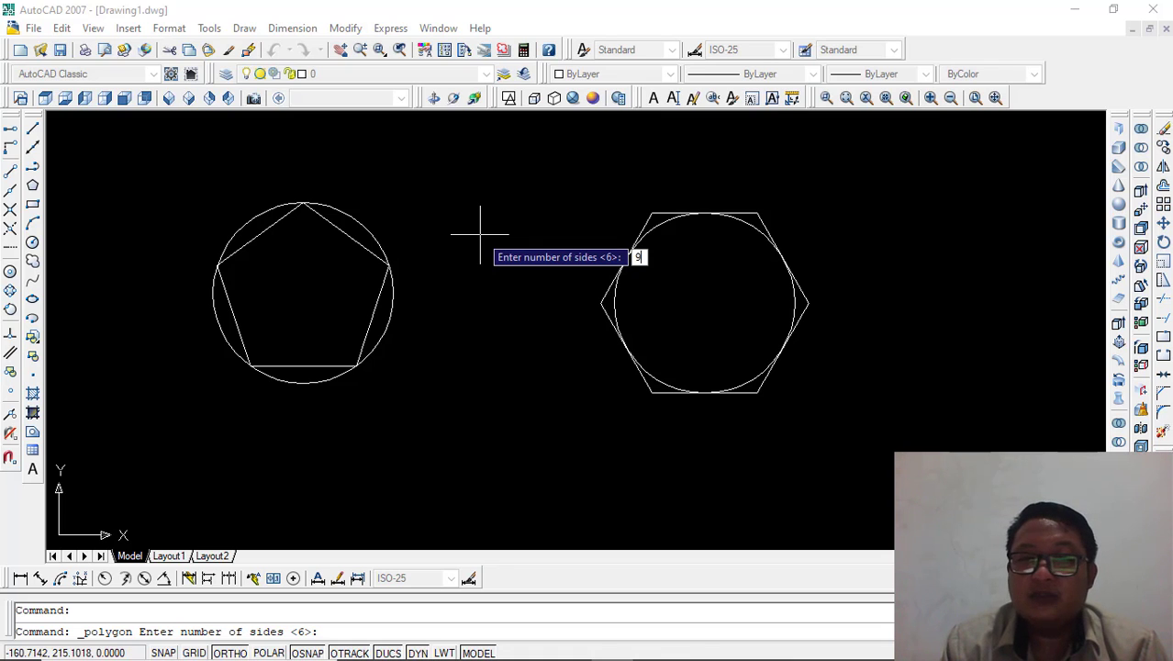
key("Return")
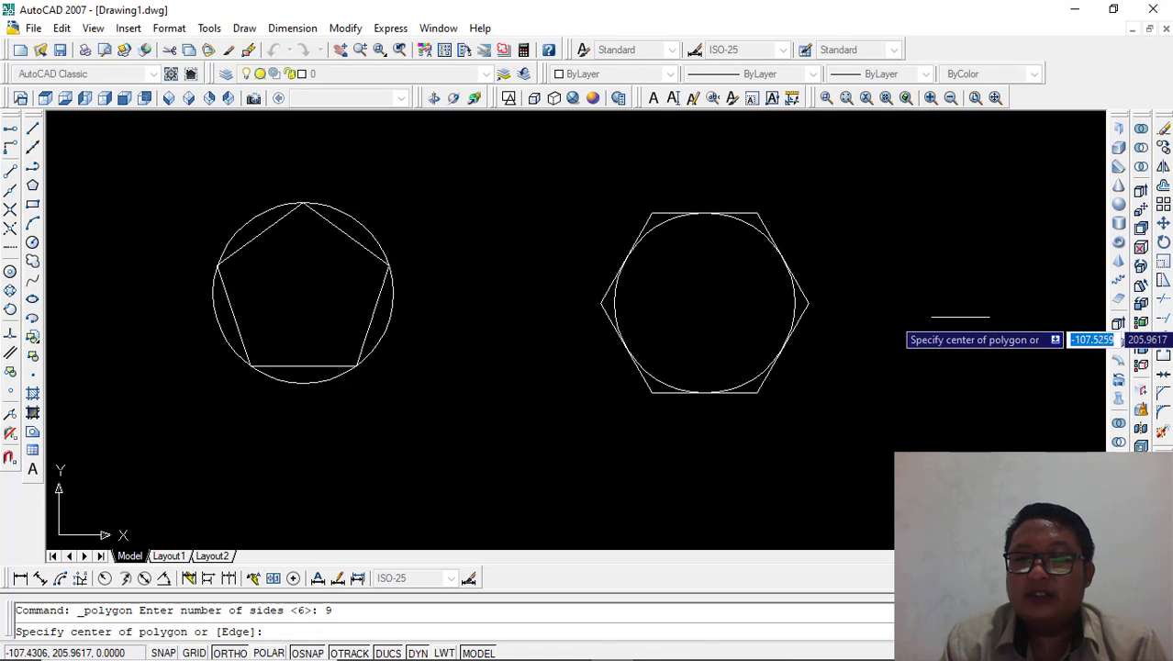
left_click(960, 317)
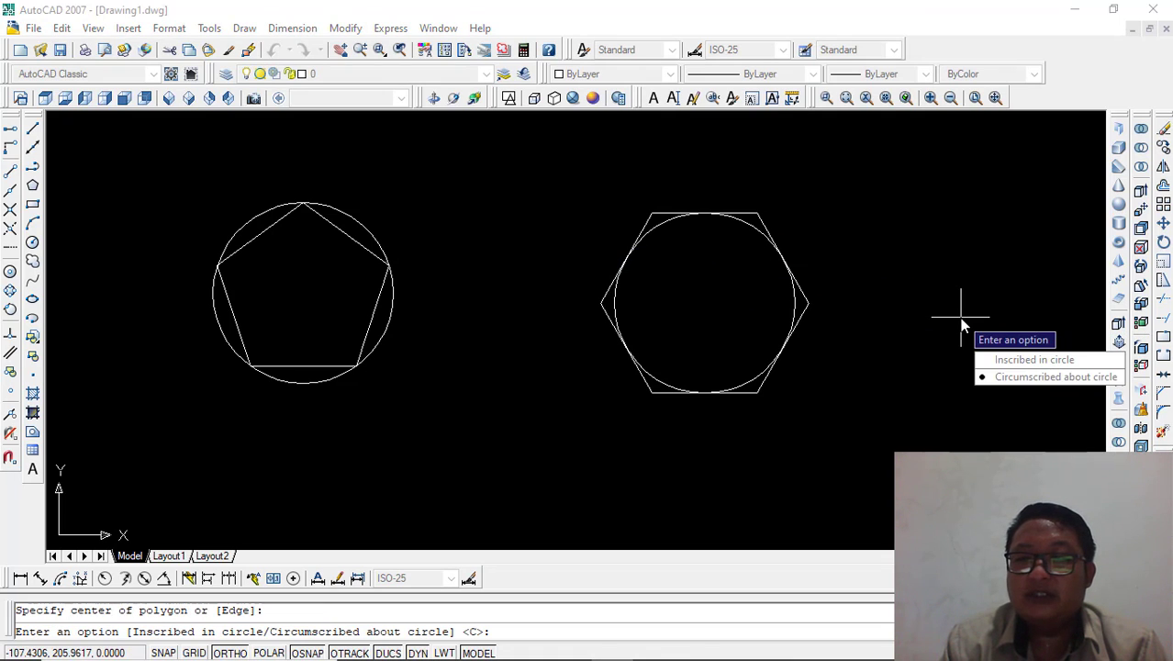
left_click(1072, 360)
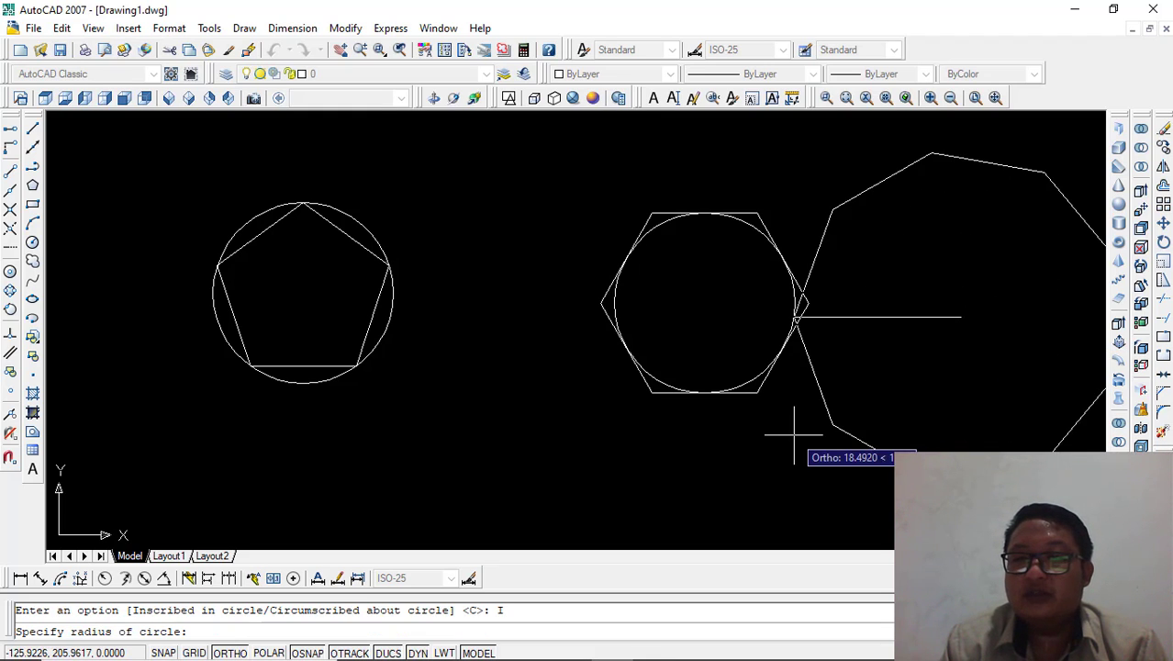
left_click(825, 395)
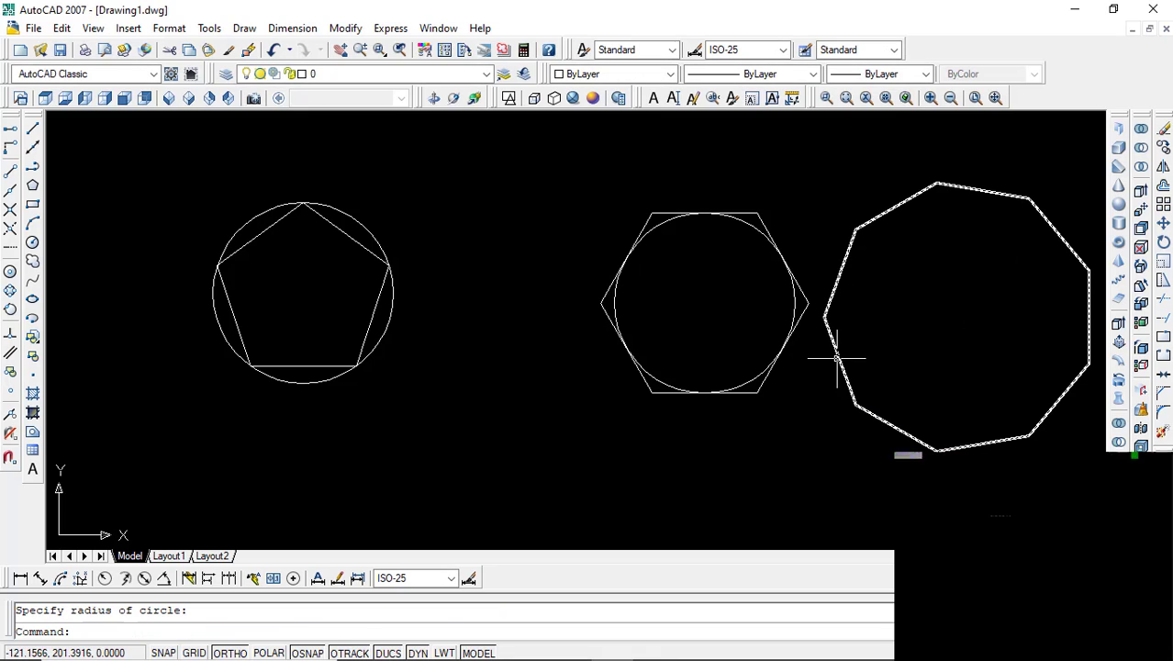